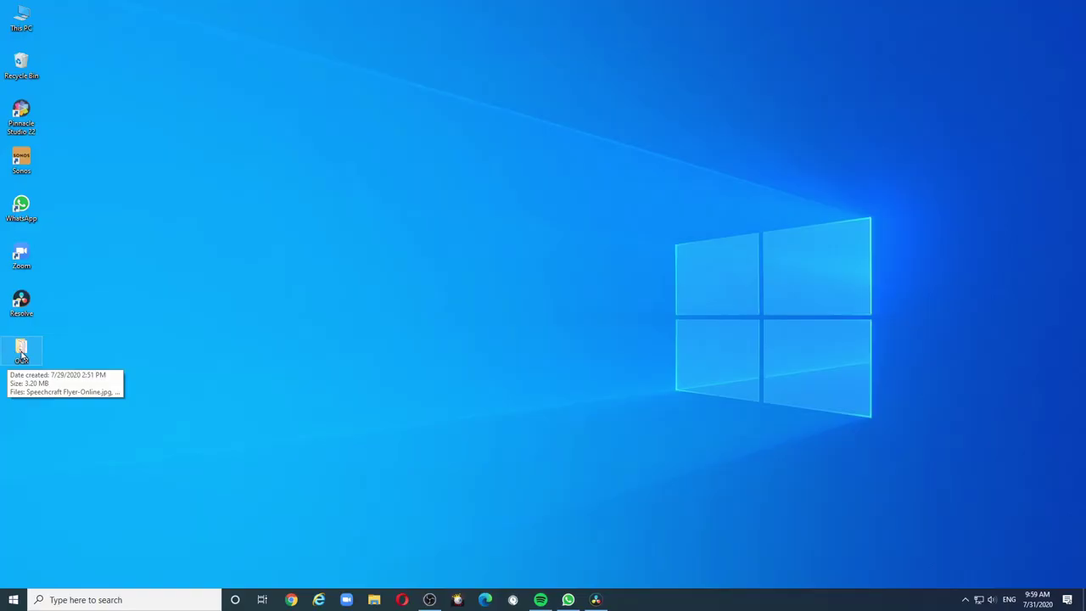
- Open the OCR folder and its Veterinary Certificate PDF in Acrobat Reader
{"action": "double_click", "coordinate": [21, 355]}
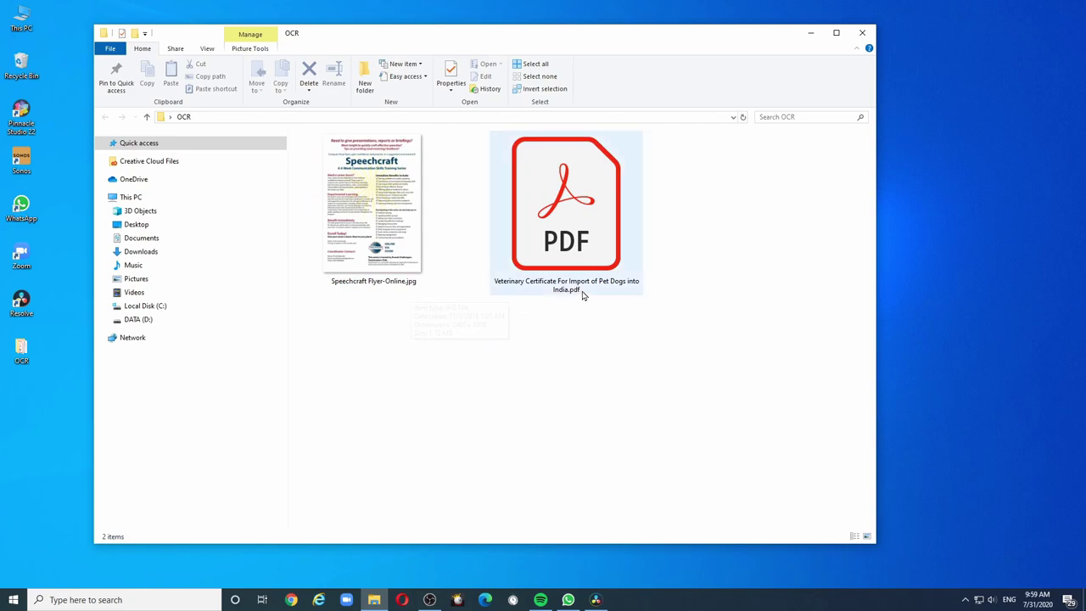
{"action": "double_click", "coordinate": [598, 244]}
- Page through the veterinary certificate's first page, then close Acrobat Reader with Alt+F4
{"action": "scroll", "coordinate": [502, 241], "scroll_direction": "down", "scroll_amount": 1}
{"action": "scroll", "coordinate": [502, 244], "scroll_direction": "down", "scroll_amount": 3}
{"action": "scroll", "coordinate": [503, 243], "scroll_direction": "down", "scroll_amount": 2}
{"action": "scroll", "coordinate": [503, 244], "scroll_direction": "down", "scroll_amount": 2}
{"action": "scroll", "coordinate": [503, 244], "scroll_direction": "down", "scroll_amount": 3}
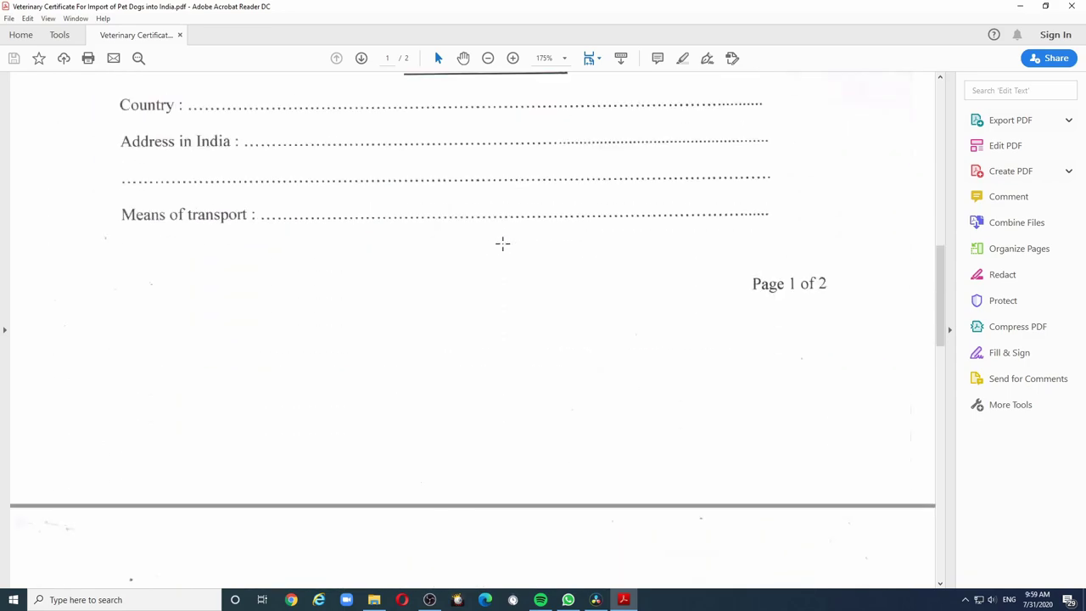
{"action": "scroll", "coordinate": [503, 244], "scroll_direction": "down", "scroll_amount": 2}
{"action": "scroll", "coordinate": [502, 243], "scroll_direction": "down", "scroll_amount": 2}
{"action": "key", "text": "alt+F4"}
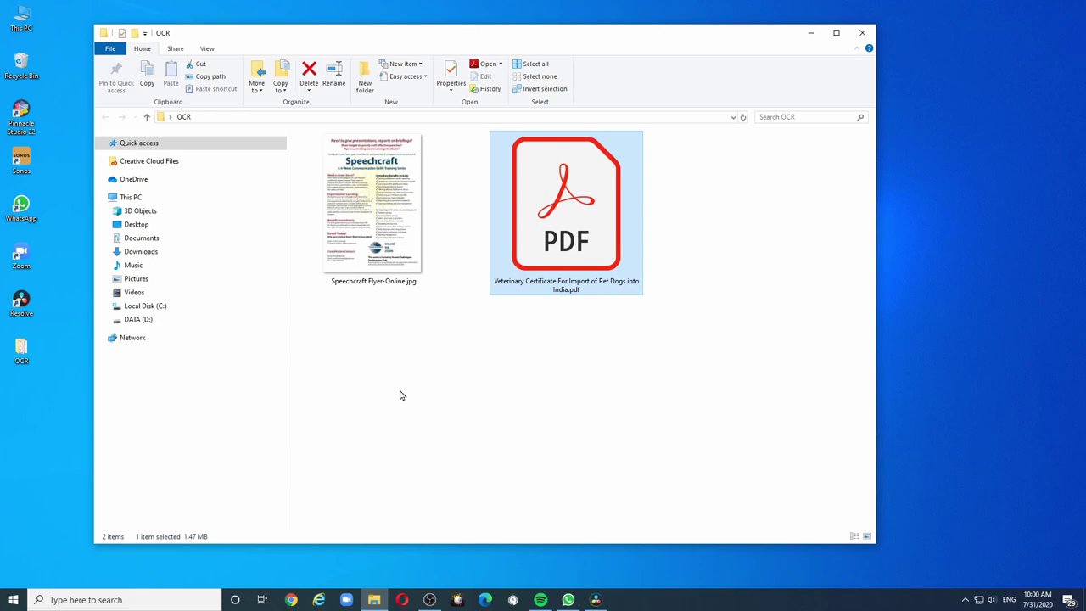
- Launch Word from taskbar search, create a blank document and bring up the Insert tab
{"action": "left_click", "coordinate": [80, 599]}
{"action": "type", "text": "word"}
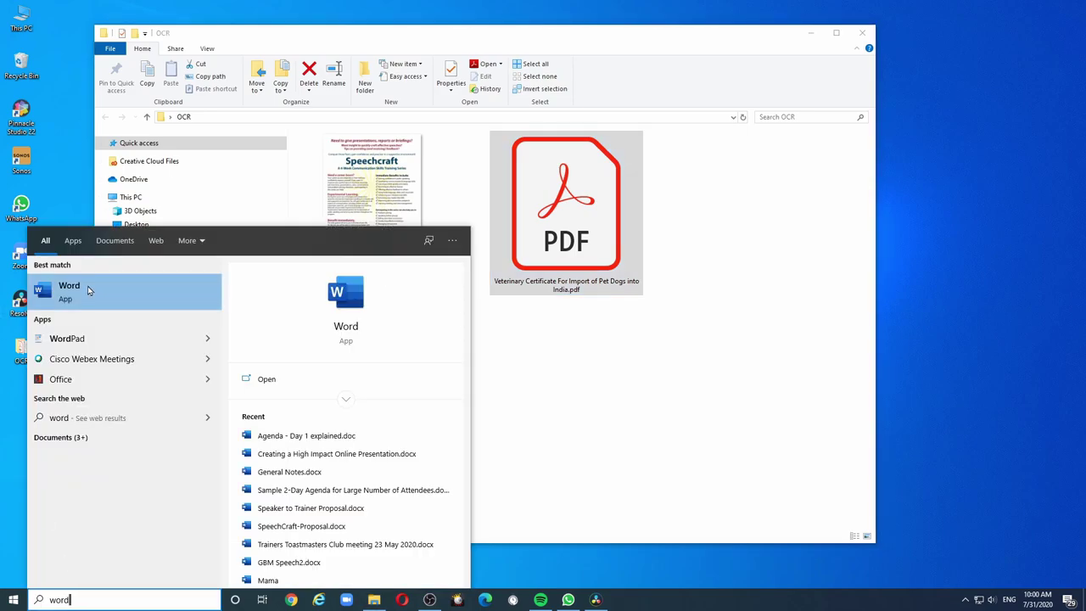
{"action": "left_click", "coordinate": [87, 290]}
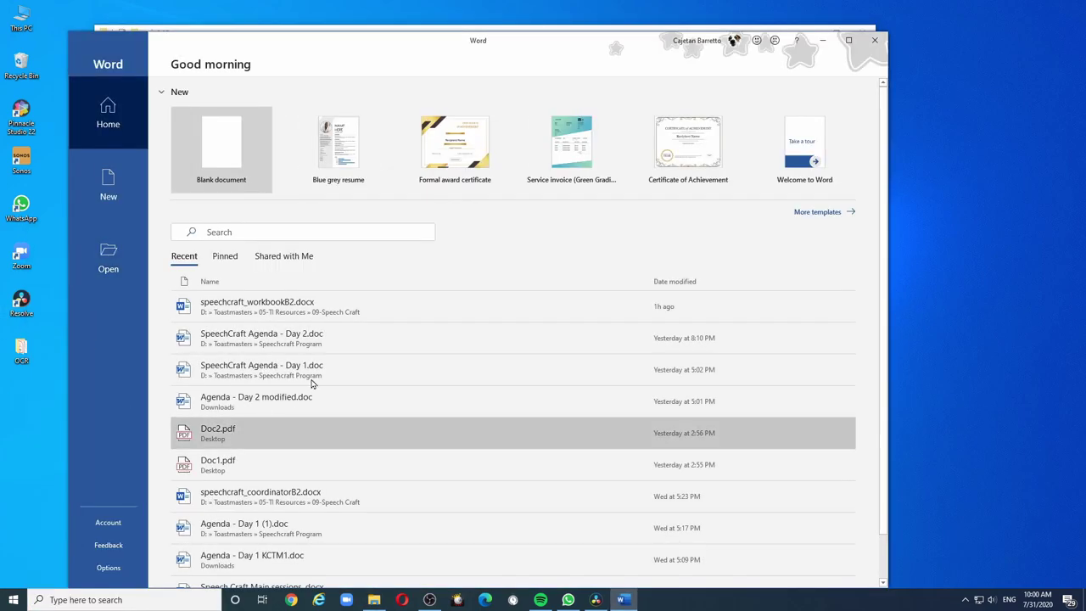
{"action": "left_click", "coordinate": [226, 155]}
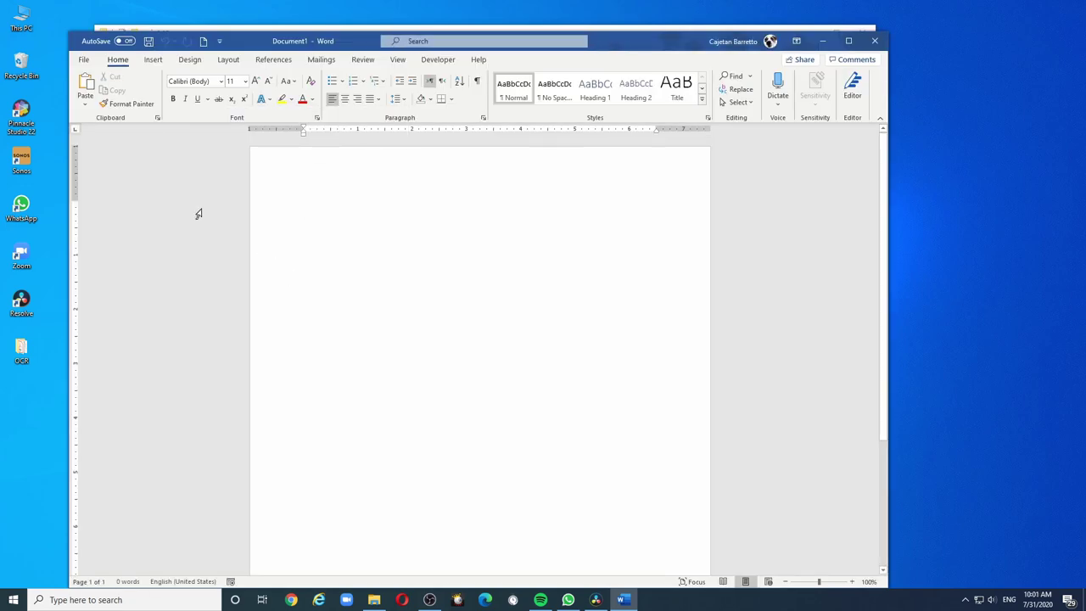
{"action": "key", "text": "alt+n"}
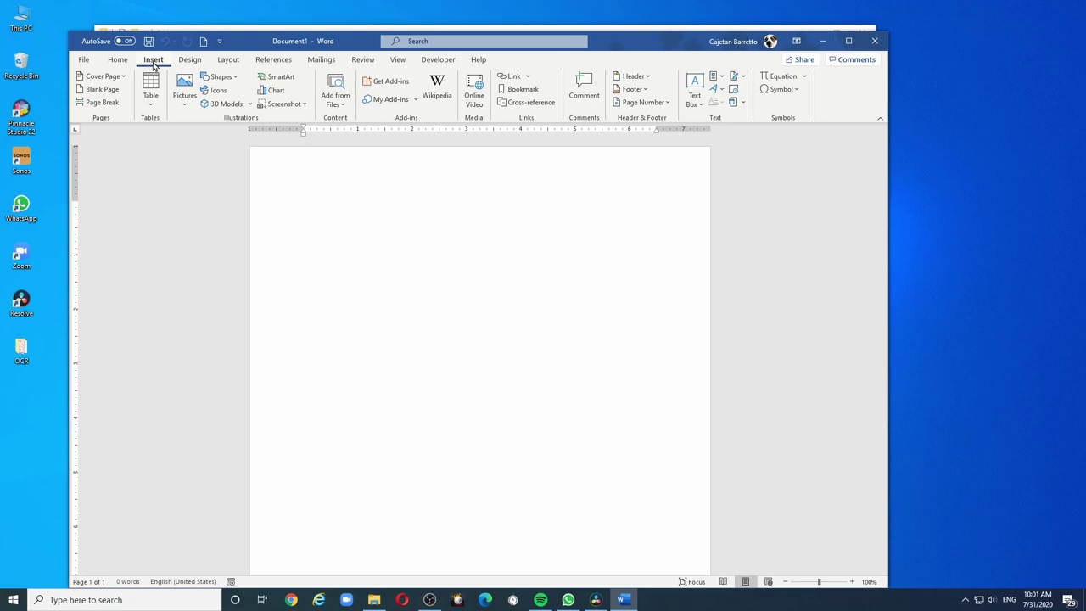
- Insert Speechcraft Flyer-Online.jpg from Desktop > OCR into the blank document
{"action": "left_click", "coordinate": [184, 96]}
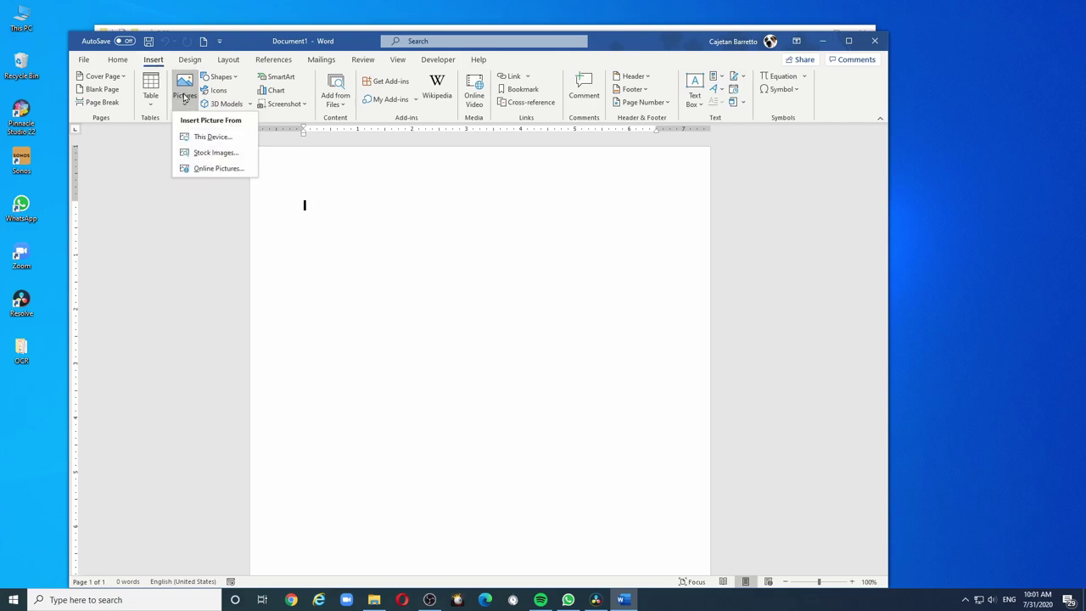
{"action": "left_click", "coordinate": [196, 138]}
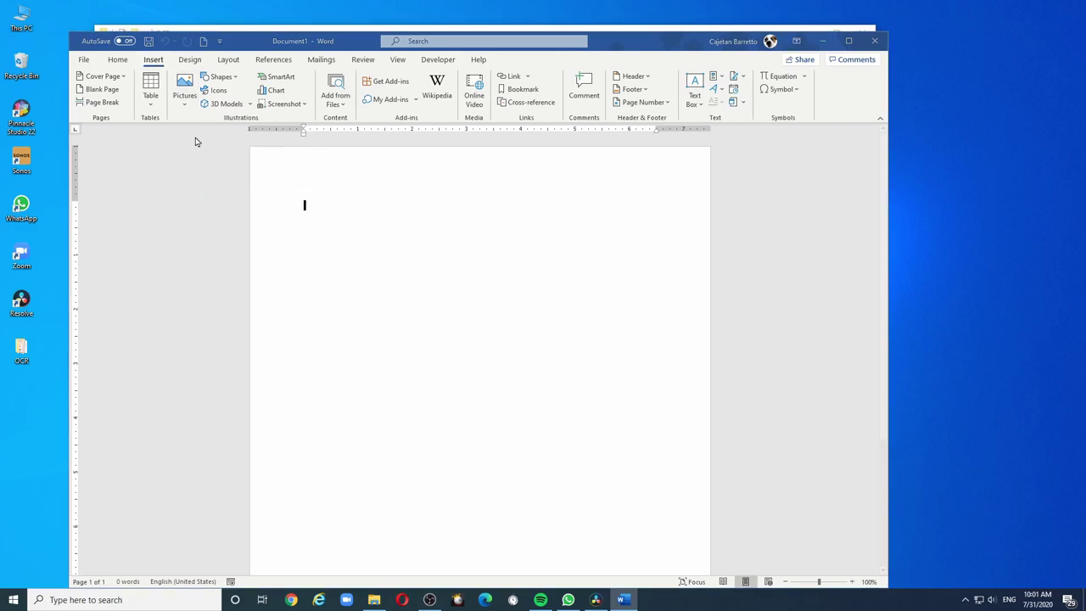
{"action": "left_click", "coordinate": [115, 179]}
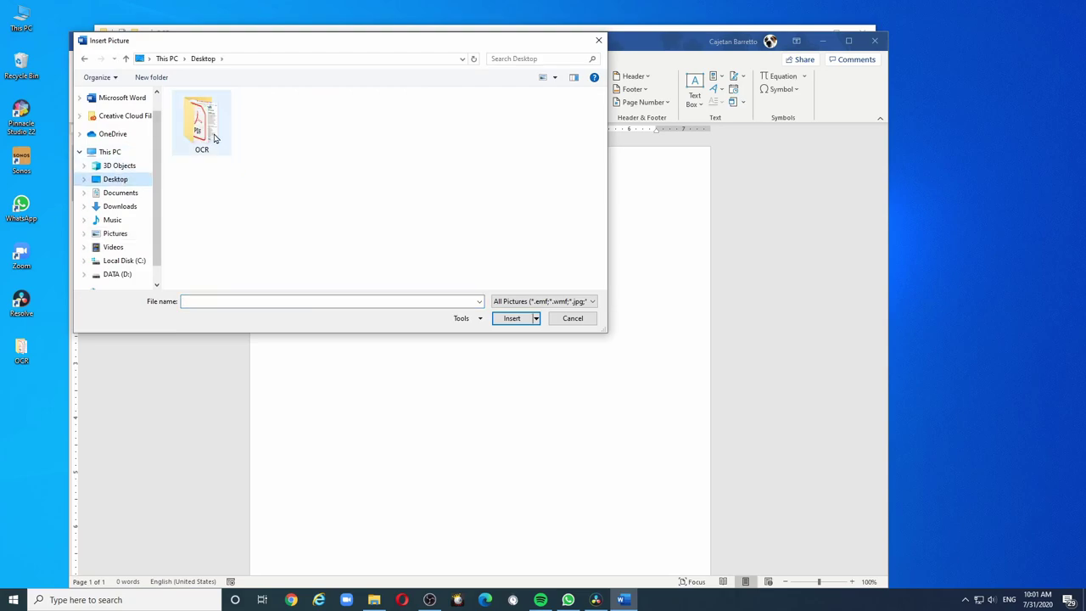
{"action": "double_click", "coordinate": [204, 128]}
{"action": "left_click", "coordinate": [200, 129]}
{"action": "left_click", "coordinate": [512, 318]}
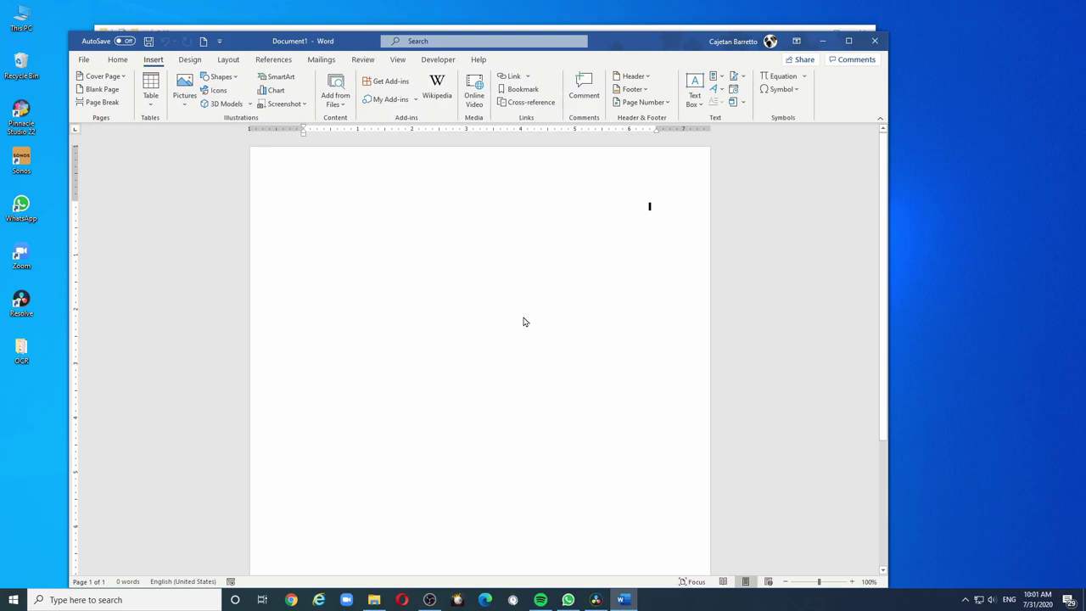
- Enlarge the flyer image slightly on the page
{"action": "scroll", "coordinate": [523, 316], "scroll_direction": "down", "scroll_amount": 5}
{"action": "left_click_drag", "start_coordinate": [650, 506], "coordinate": [668, 537]}
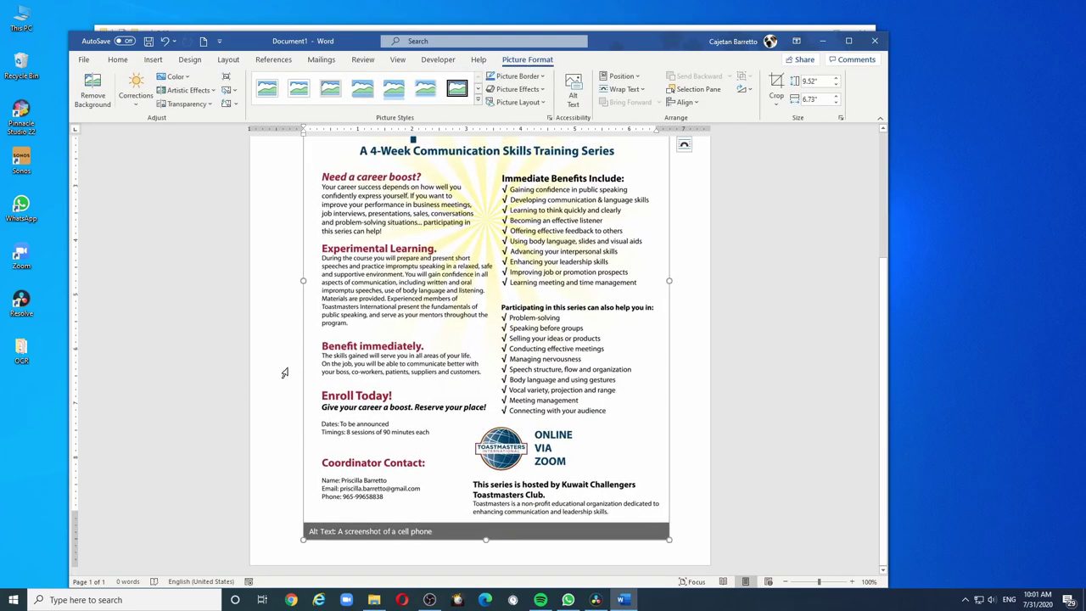
{"action": "scroll", "coordinate": [289, 370], "scroll_direction": "up", "scroll_amount": 3}
{"action": "scroll", "coordinate": [289, 370], "scroll_direction": "up", "scroll_amount": 2}
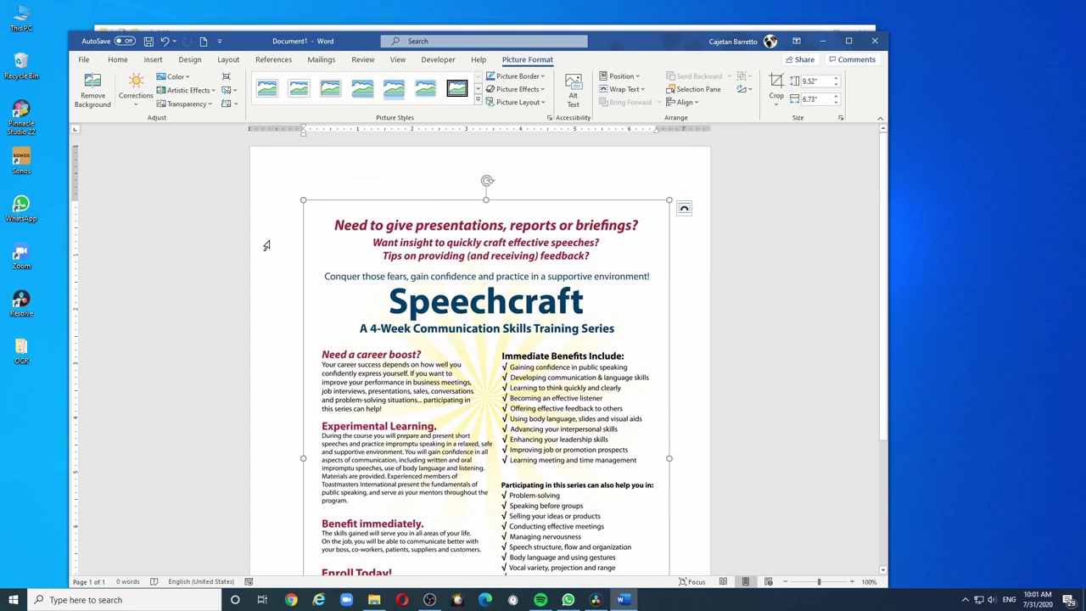
- Set up Save As in the Desktop OCR folder with PDF format and file name Speech1
{"action": "left_click", "coordinate": [84, 59]}
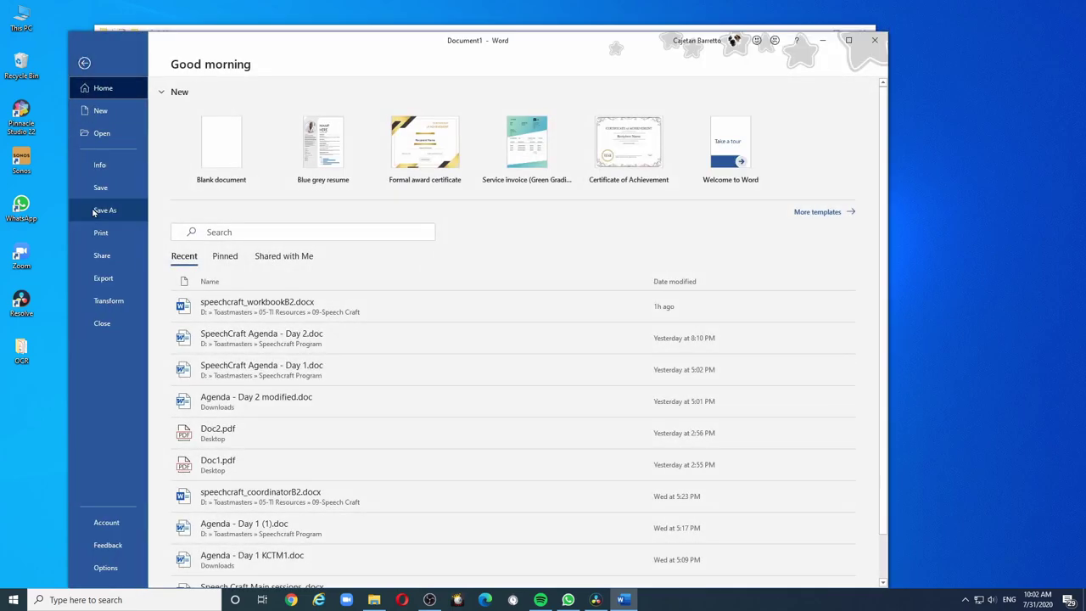
{"action": "left_click", "coordinate": [94, 214]}
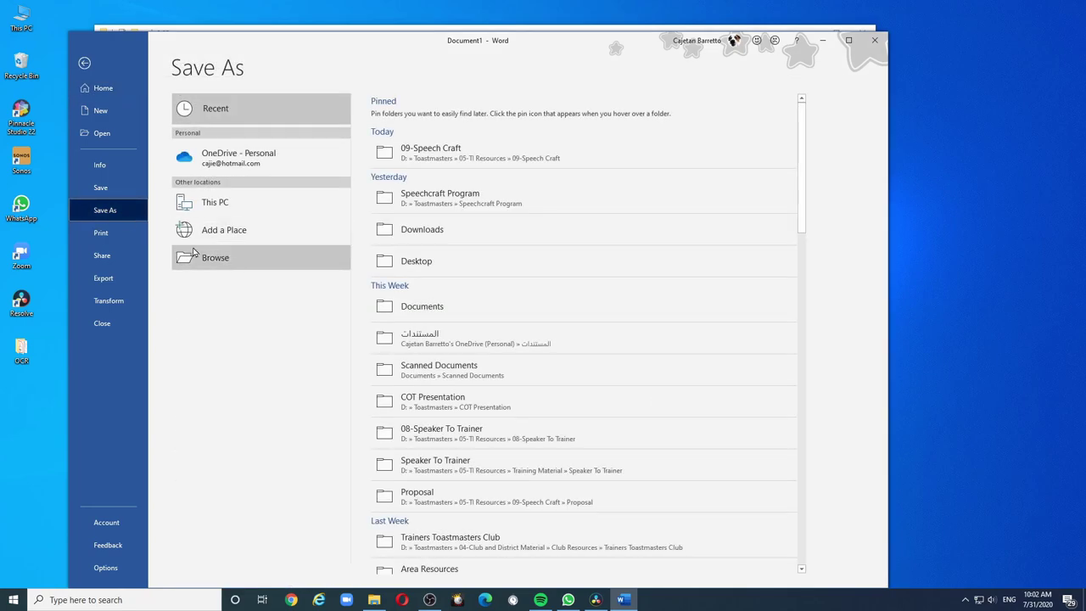
{"action": "left_click", "coordinate": [205, 264]}
{"action": "left_click", "coordinate": [115, 127]}
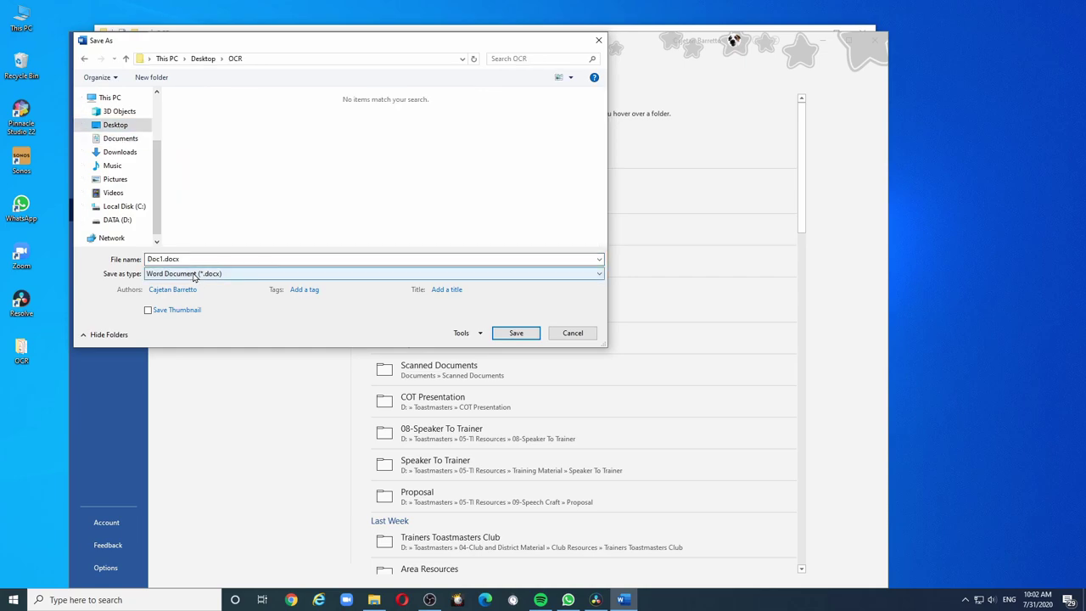
{"action": "left_click", "coordinate": [183, 273]}
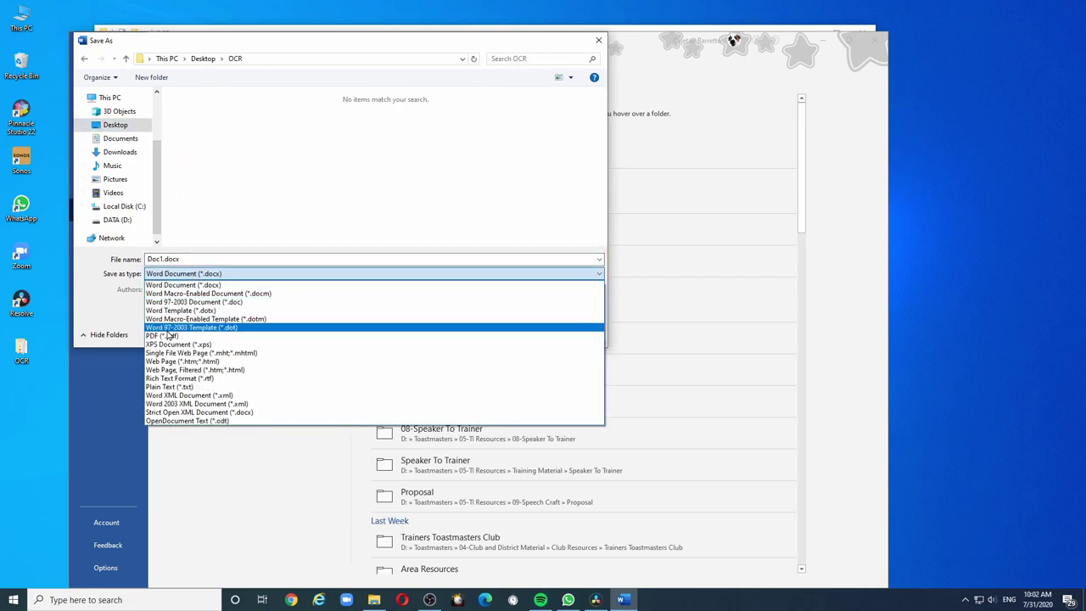
{"action": "left_click", "coordinate": [166, 335]}
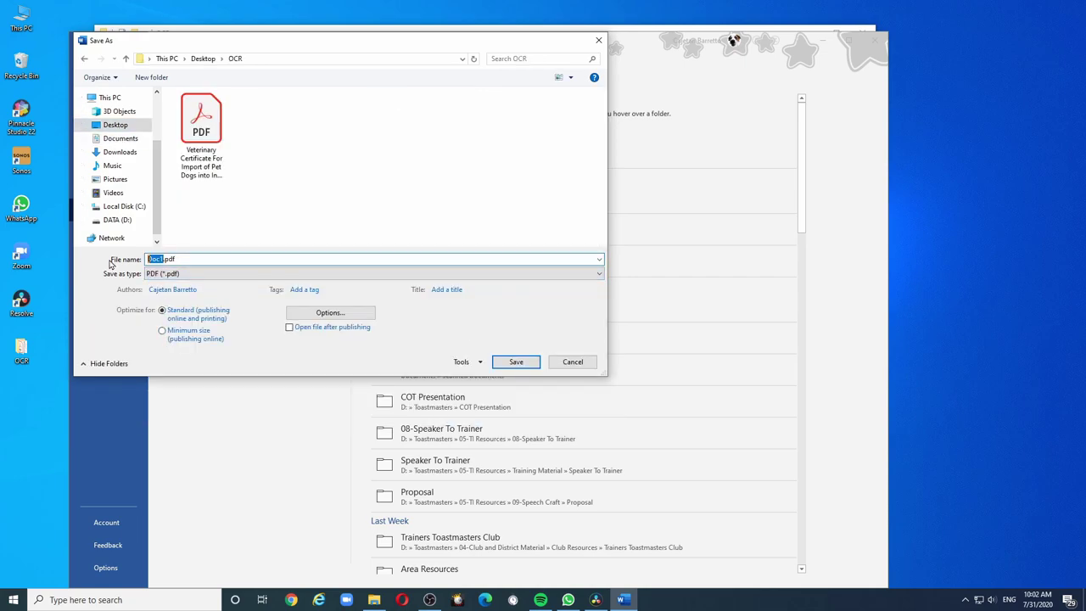
{"action": "type", "text": "Speech1"}
- Save Speech1.pdf, close Word without keeping the document, and select the new PDF
{"action": "left_click", "coordinate": [515, 362]}
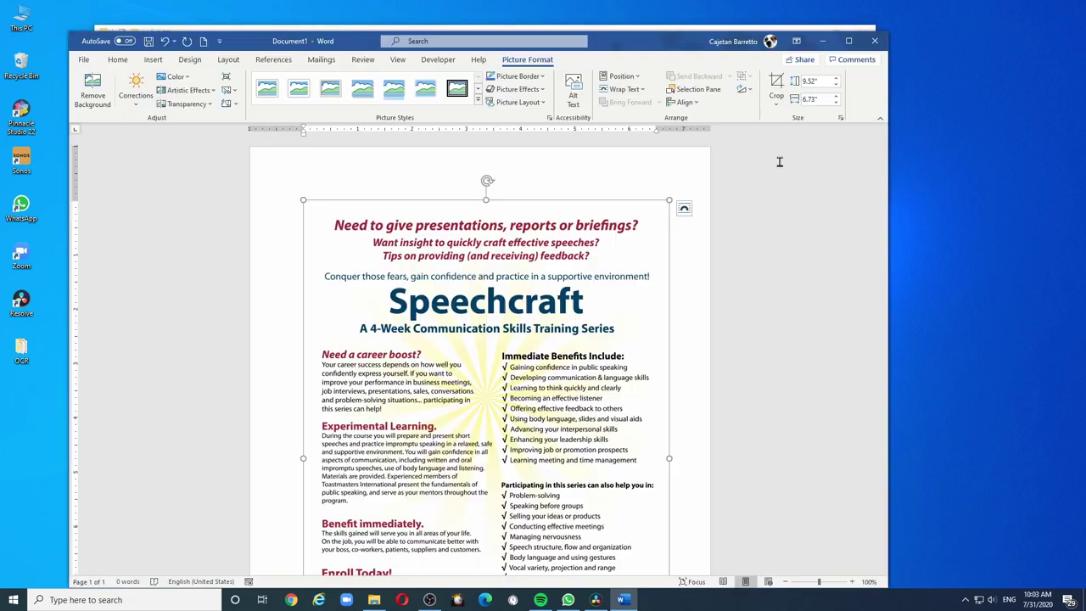
{"action": "left_click", "coordinate": [877, 43]}
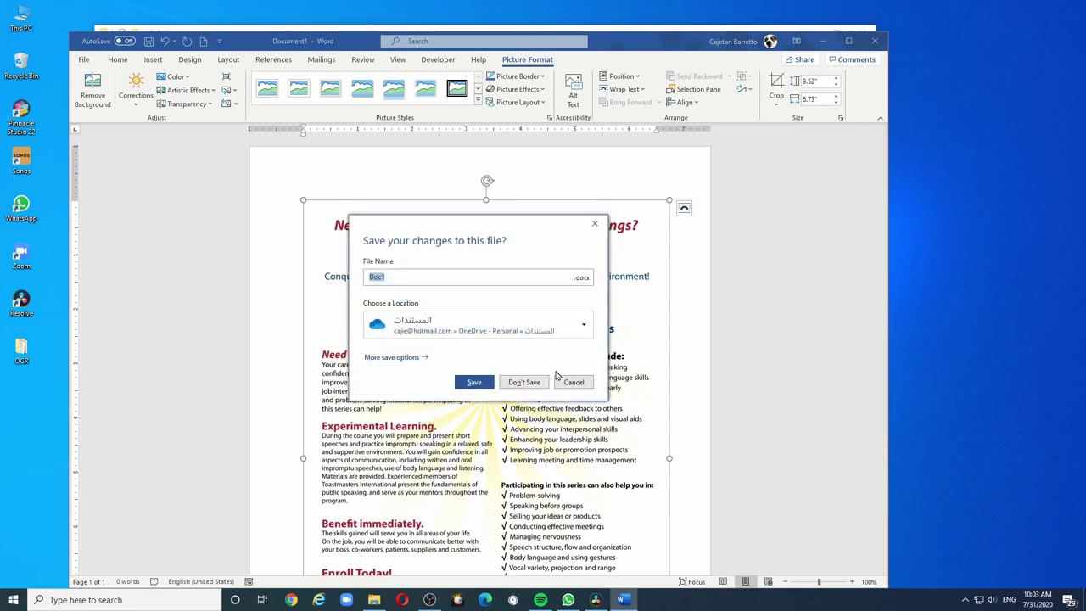
{"action": "left_click", "coordinate": [524, 382]}
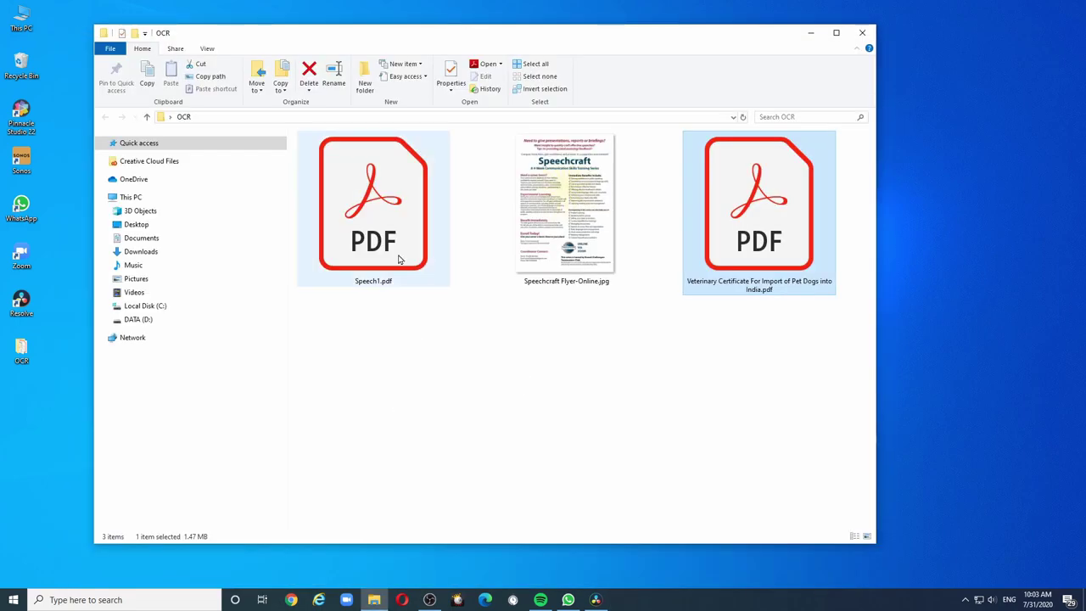
{"action": "left_click", "coordinate": [380, 223]}
{"action": "mouse_move", "coordinate": [367, 248]}
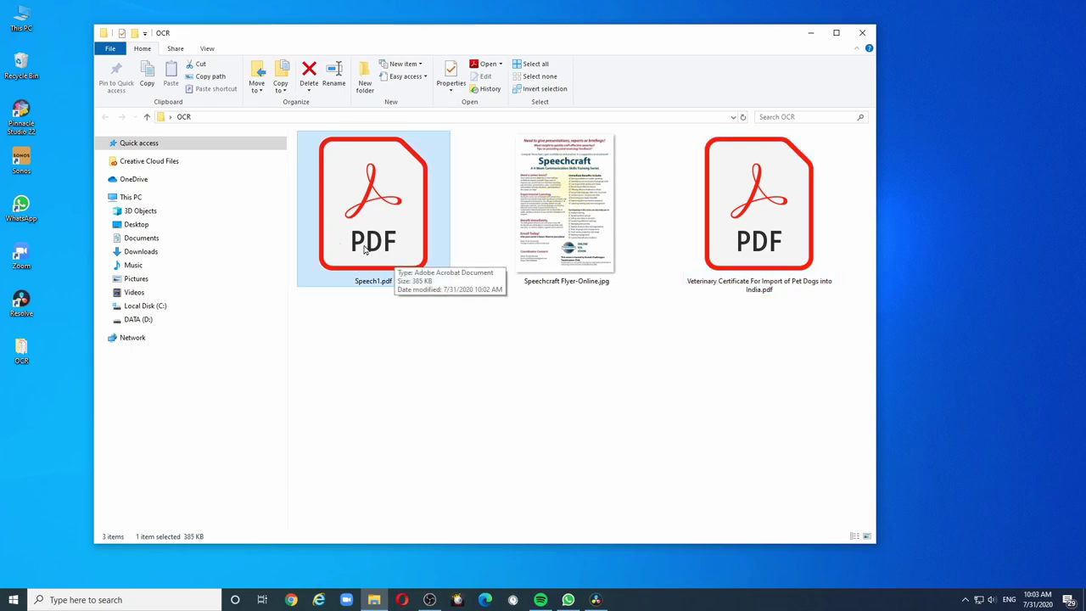
{"action": "key", "text": "super"}
- Relaunch Word and open Speech1.pdf from the Desktop OCR folder
{"action": "type", "text": "word"}
{"action": "left_click", "coordinate": [119, 290]}
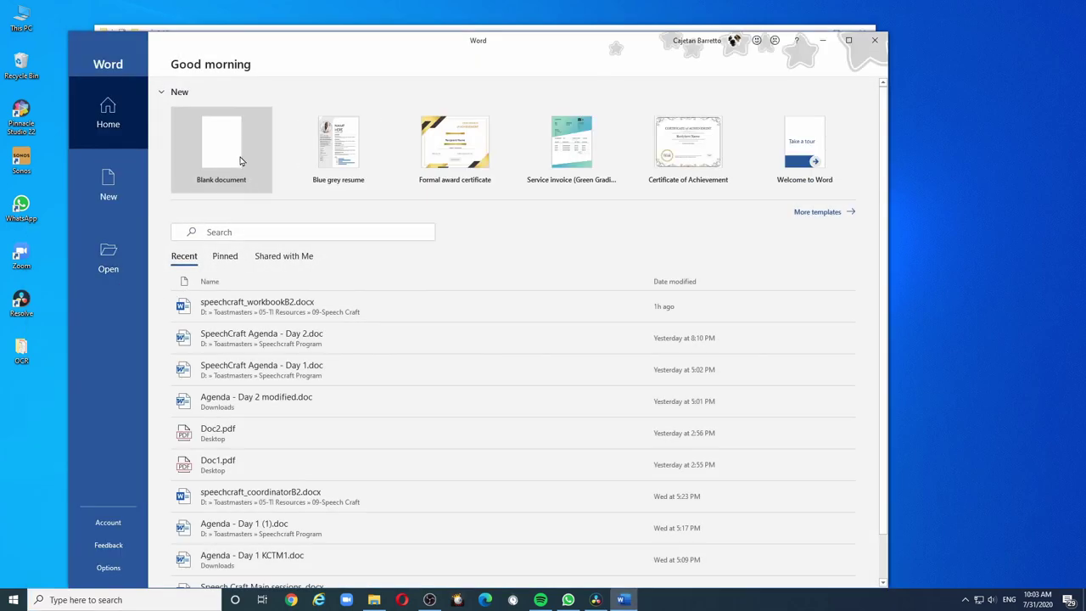
{"action": "left_click", "coordinate": [103, 263]}
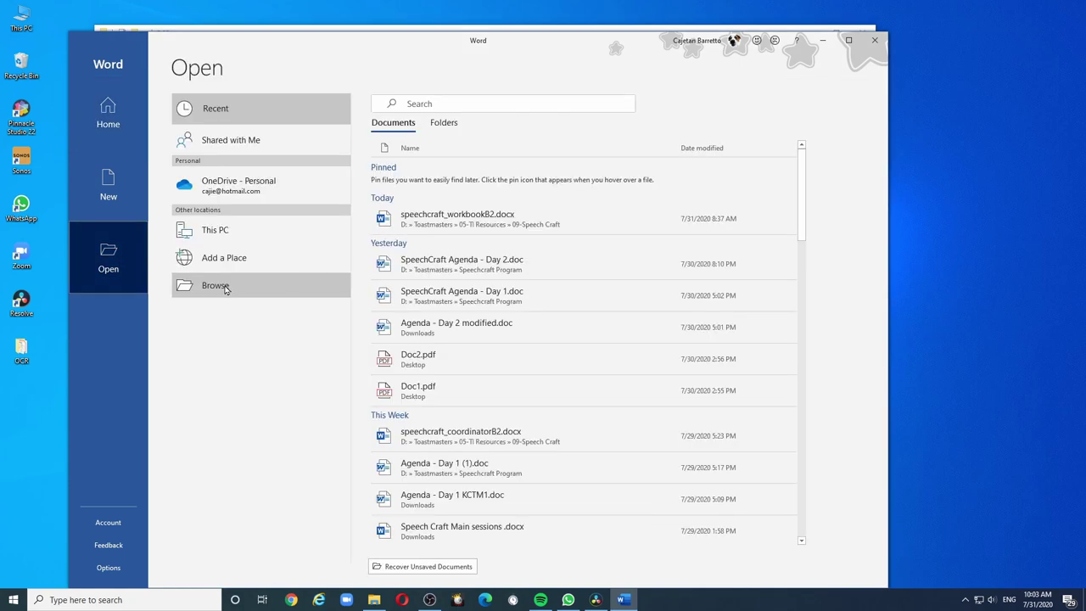
{"action": "left_click", "coordinate": [219, 288]}
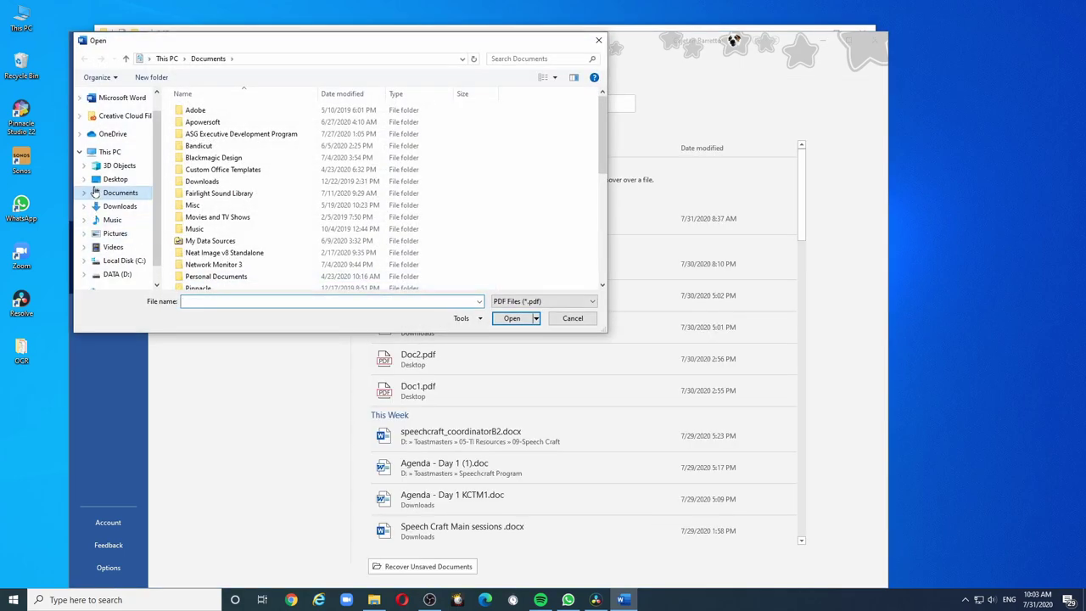
{"action": "left_click", "coordinate": [110, 179]}
{"action": "double_click", "coordinate": [206, 132]}
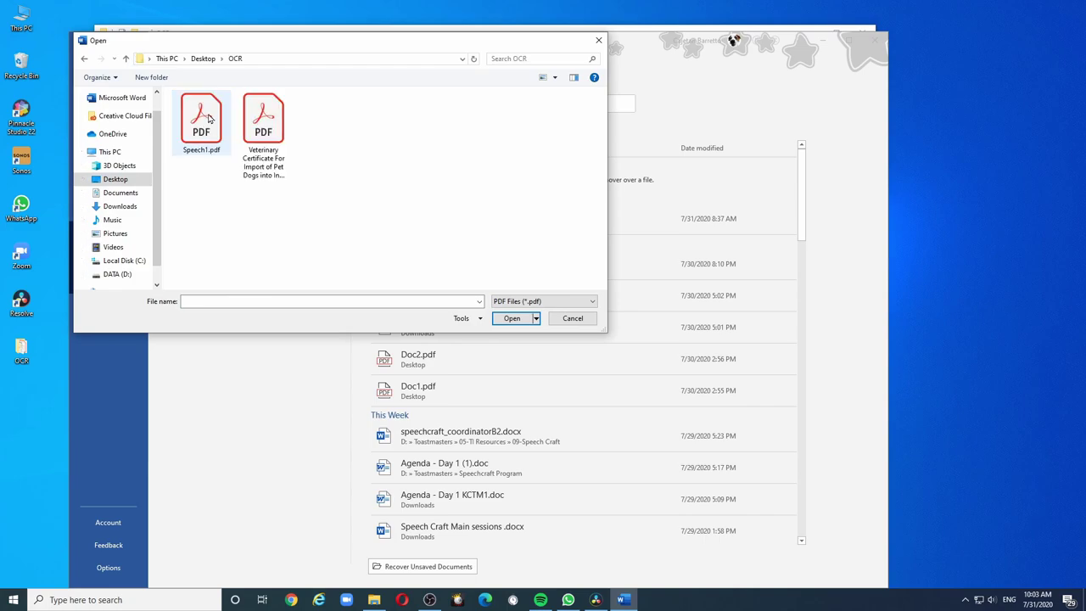
{"action": "left_click", "coordinate": [209, 119]}
{"action": "double_click", "coordinate": [209, 119]}
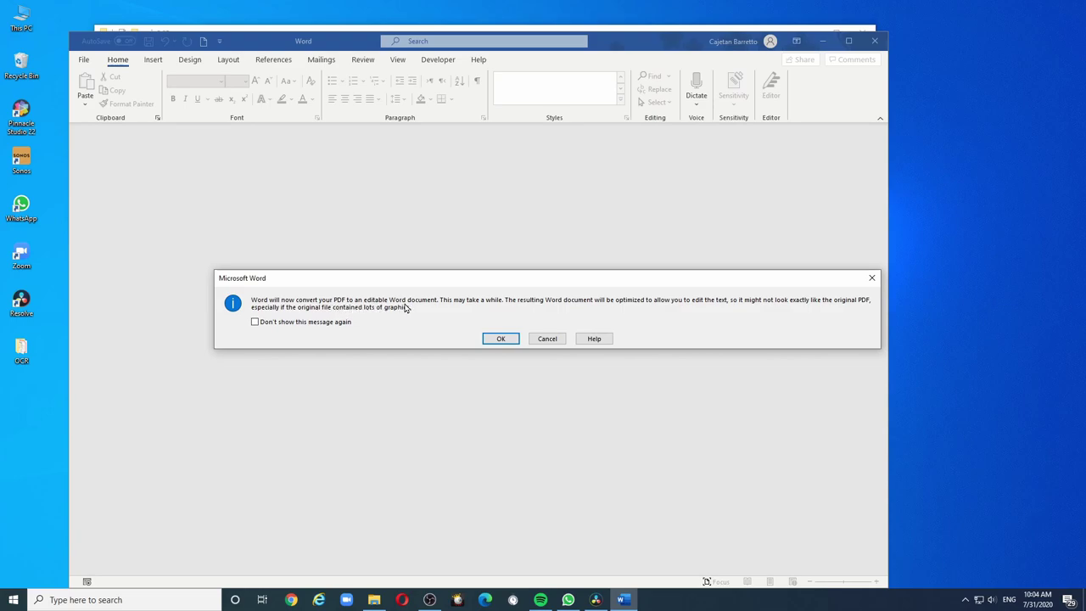
- Convert the PDF into an editable document and look through the flyer
{"action": "left_click", "coordinate": [501, 339]}
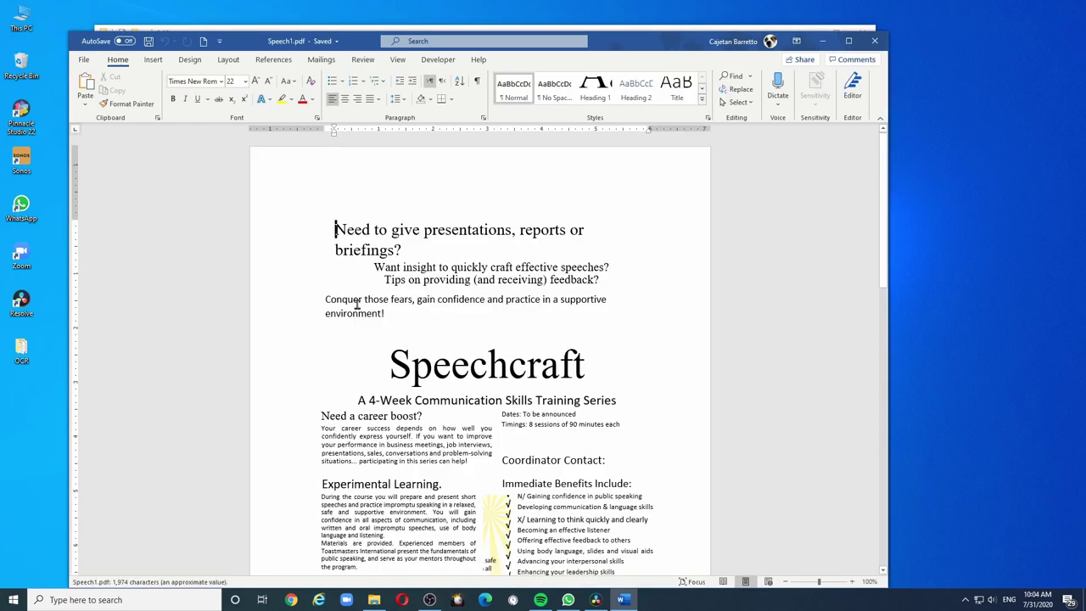
{"action": "scroll", "coordinate": [356, 306], "scroll_direction": "down", "scroll_amount": 3}
{"action": "scroll", "coordinate": [356, 306], "scroll_direction": "down", "scroll_amount": 3}
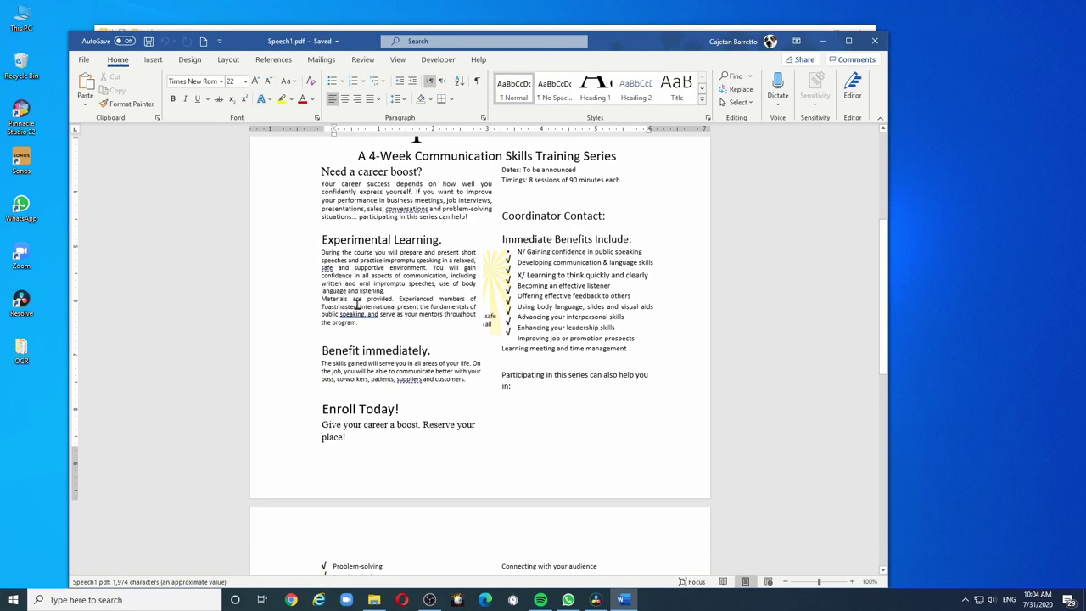
{"action": "scroll", "coordinate": [356, 304], "scroll_direction": "down", "scroll_amount": 2}
{"action": "scroll", "coordinate": [356, 304], "scroll_direction": "down", "scroll_amount": 1}
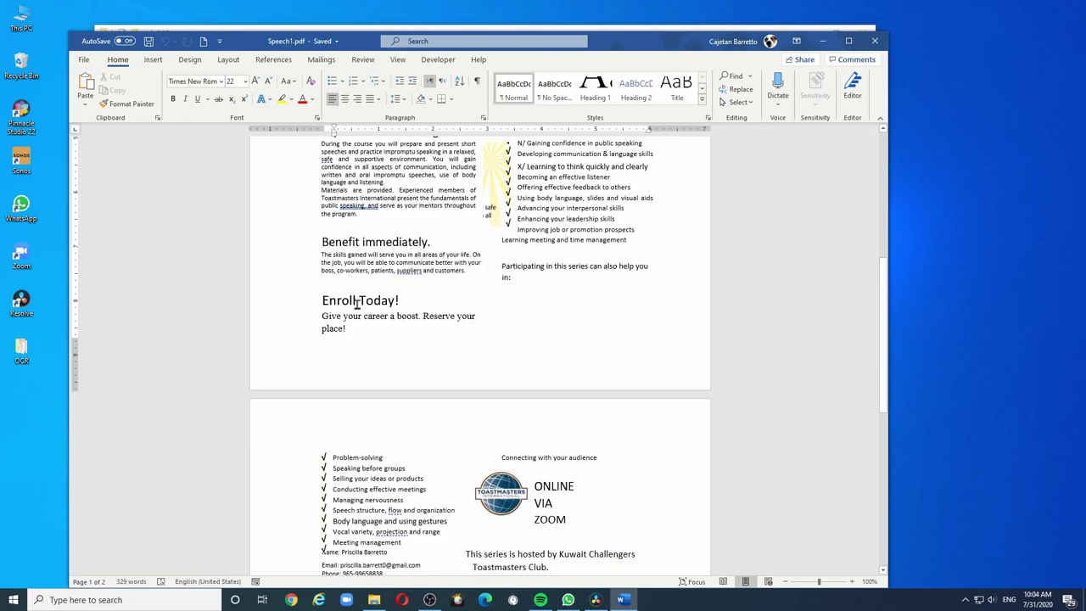
{"action": "scroll", "coordinate": [357, 303], "scroll_direction": "down", "scroll_amount": 3}
{"action": "scroll", "coordinate": [357, 303], "scroll_direction": "down", "scroll_amount": 2}
{"action": "left_click", "coordinate": [353, 303]}
{"action": "scroll", "coordinate": [348, 246], "scroll_direction": "up", "scroll_amount": 3}
{"action": "scroll", "coordinate": [346, 245], "scroll_direction": "up", "scroll_amount": 3}
{"action": "scroll", "coordinate": [346, 245], "scroll_direction": "up", "scroll_amount": 3}
{"action": "scroll", "coordinate": [346, 245], "scroll_direction": "up", "scroll_amount": 1}
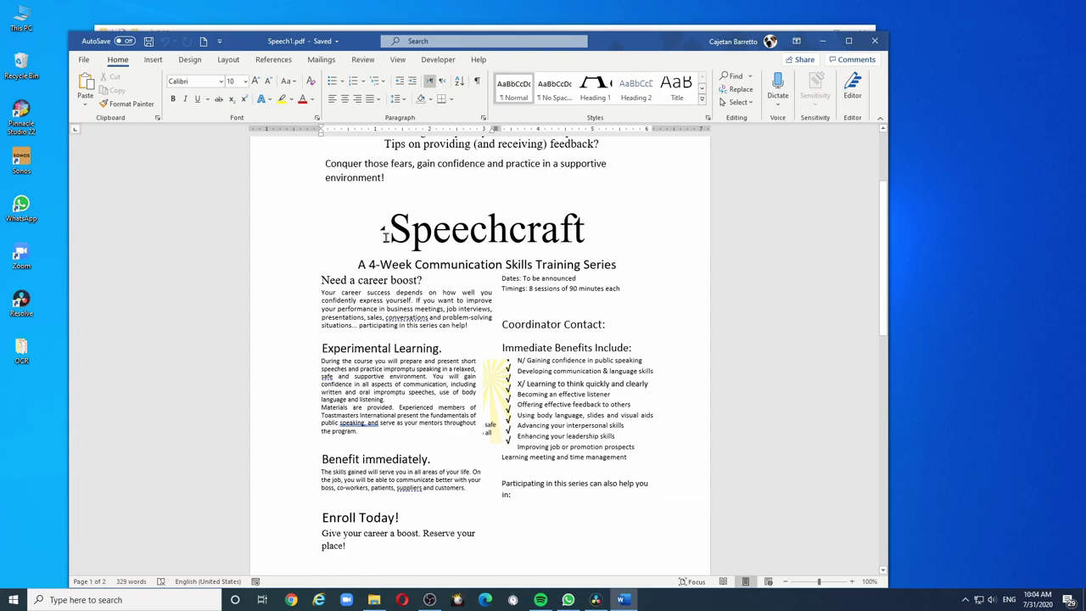
- Change the week count from 4 to 5 and set the Speechcraft title to Stencil
{"action": "left_click", "coordinate": [413, 249]}
{"action": "key", "text": "BackSpace"}
{"action": "type", "text": "5"}
{"action": "left_click_drag", "start_coordinate": [597, 226], "coordinate": [378, 233]}
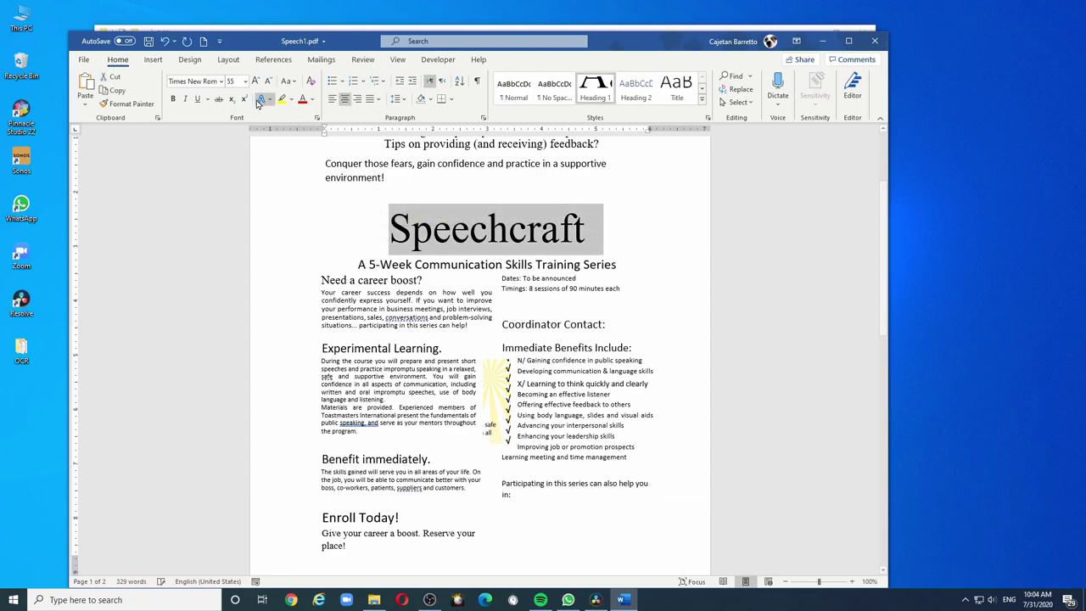
{"action": "left_click", "coordinate": [221, 81]}
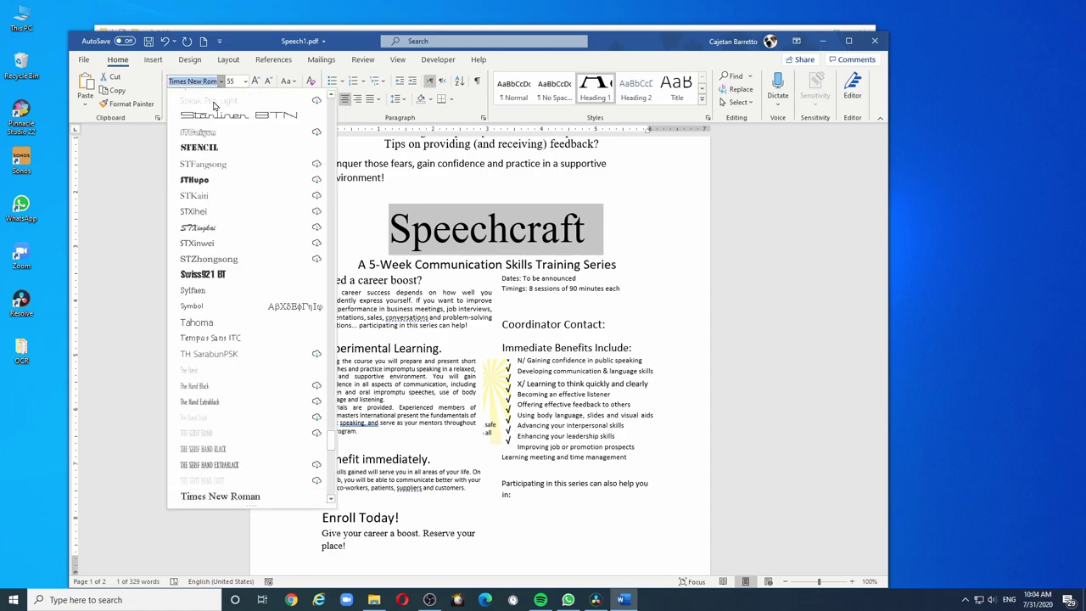
{"action": "left_click", "coordinate": [200, 151]}
{"action": "left_click", "coordinate": [394, 310]}
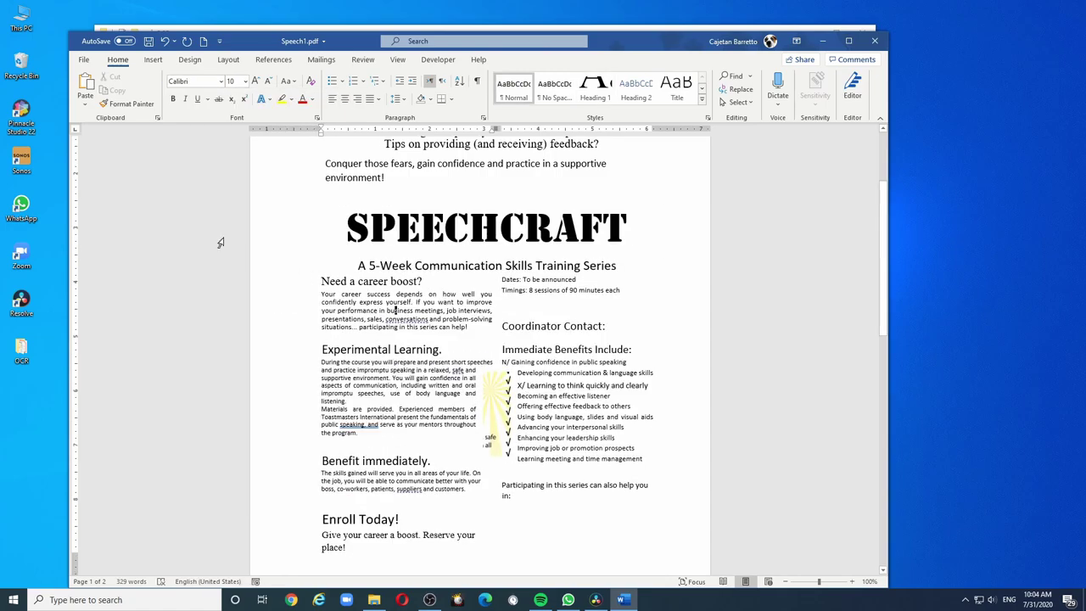
- Save the flyer as Speech1.docx in the OCR folder
{"action": "left_click", "coordinate": [149, 40]}
{"action": "left_click", "coordinate": [116, 128]}
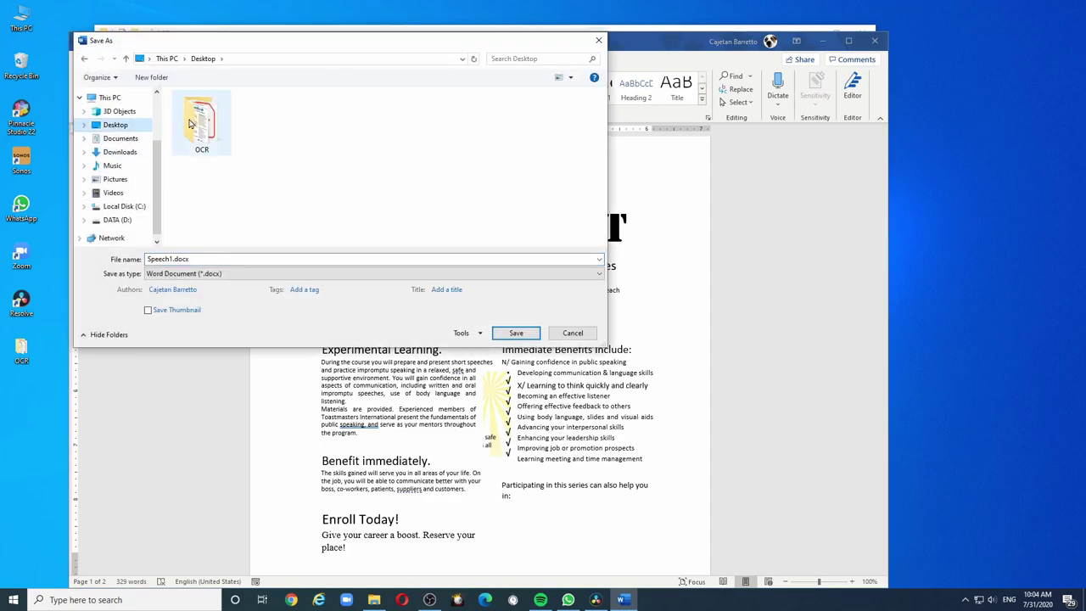
{"action": "left_click", "coordinate": [173, 258]}
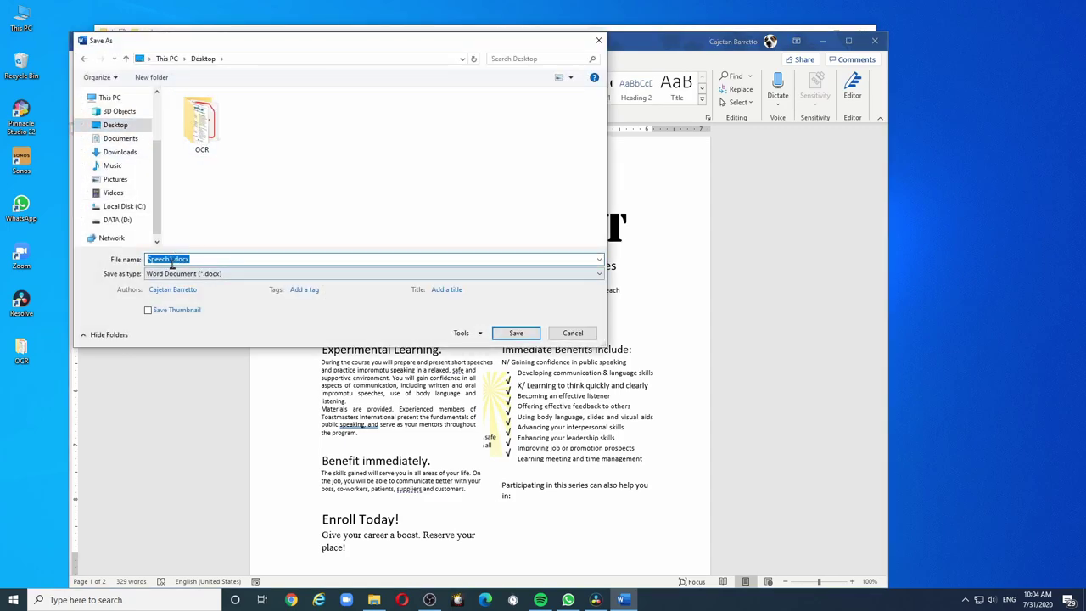
{"action": "left_click", "coordinate": [519, 334]}
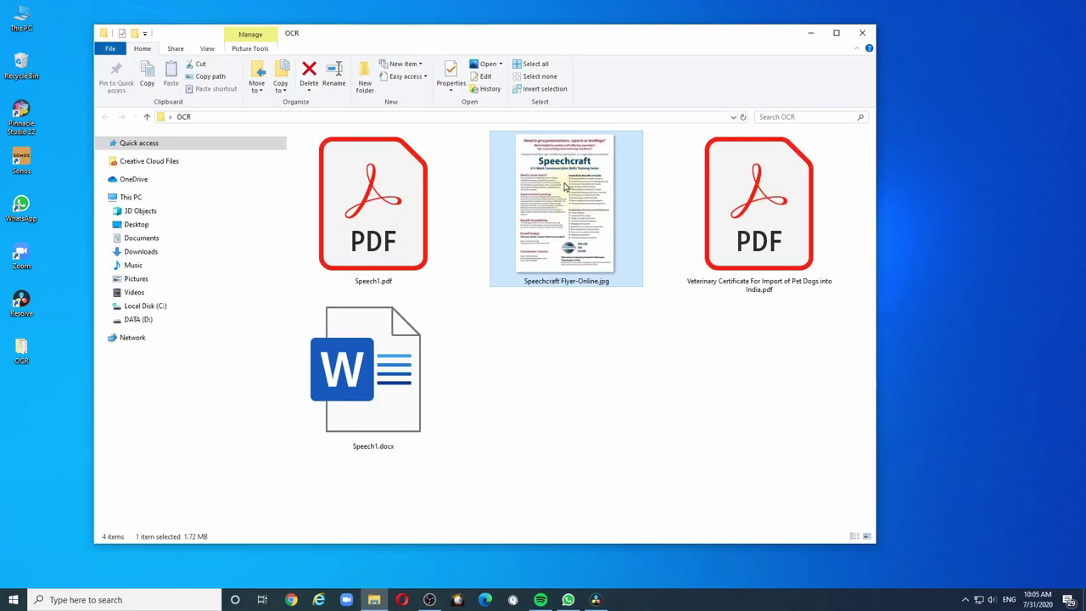
{"action": "left_click", "coordinate": [360, 175]}
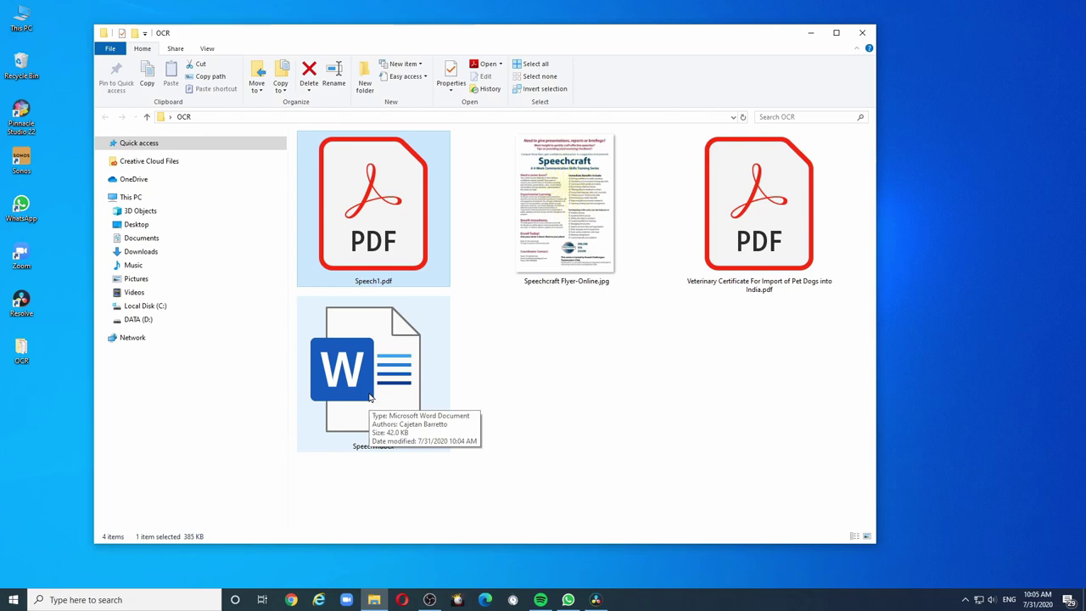
{"action": "left_click", "coordinate": [370, 397]}
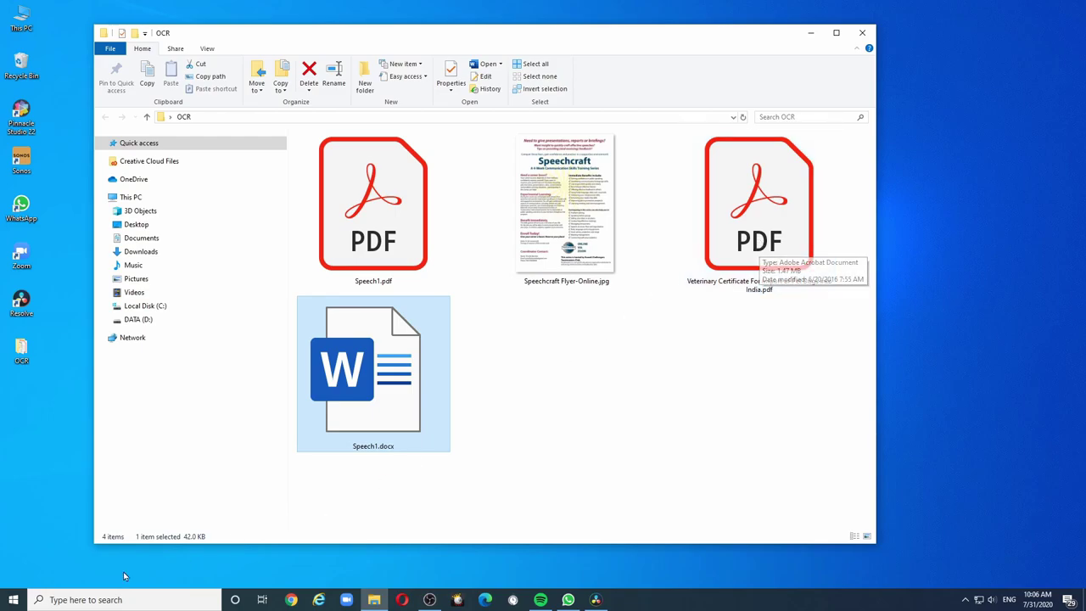
- Launch Word and open the Veterinary Certificate PDF from Desktop > OCR
{"action": "key", "text": "Return"}
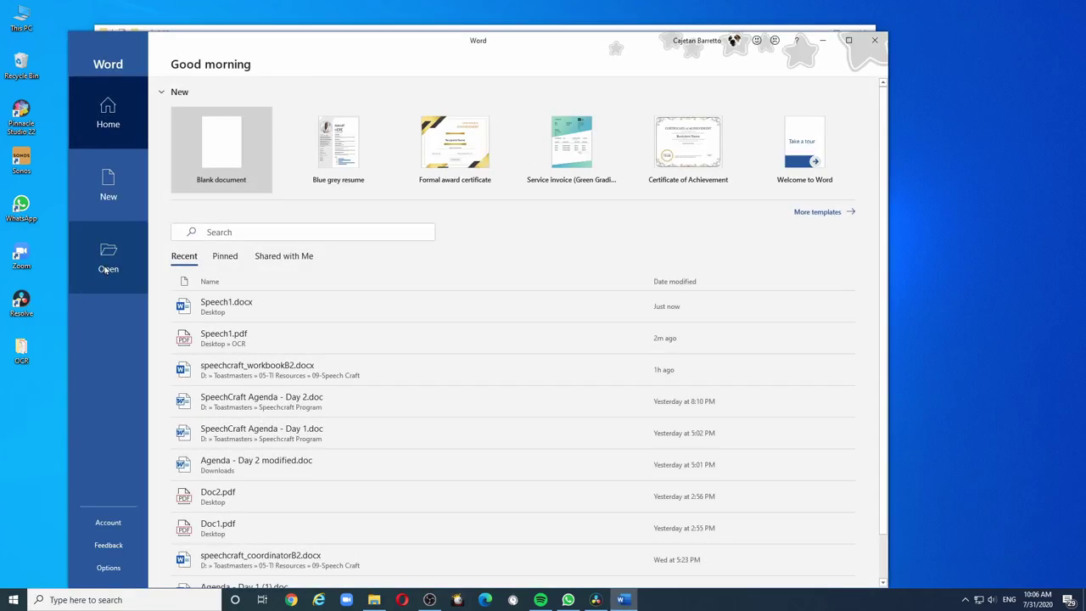
{"action": "left_click", "coordinate": [106, 269]}
{"action": "left_click", "coordinate": [214, 285]}
{"action": "left_click", "coordinate": [116, 182]}
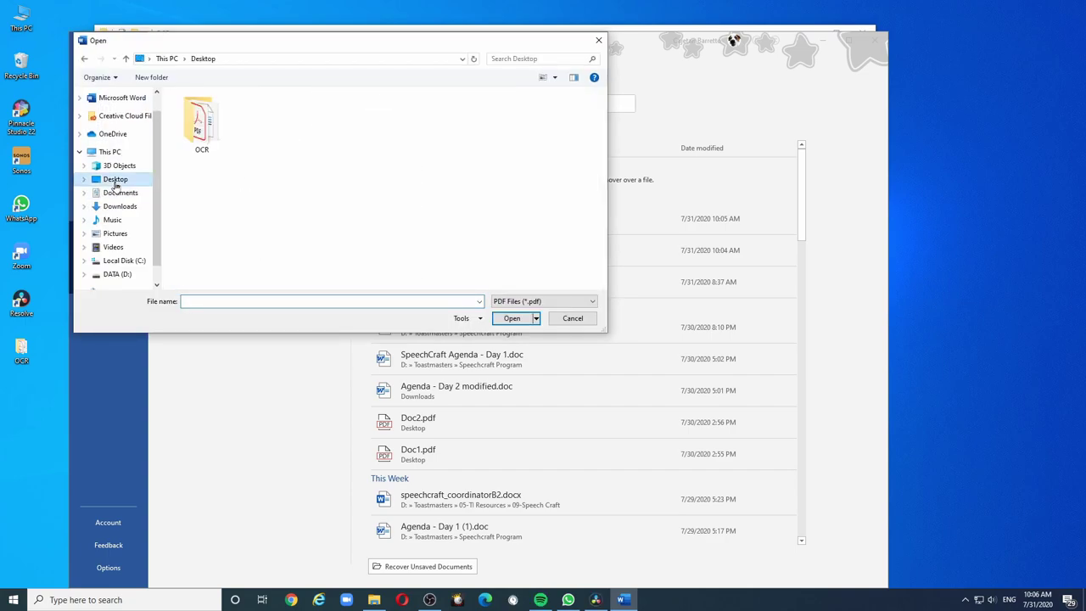
{"action": "double_click", "coordinate": [202, 124]}
{"action": "left_click", "coordinate": [266, 112]}
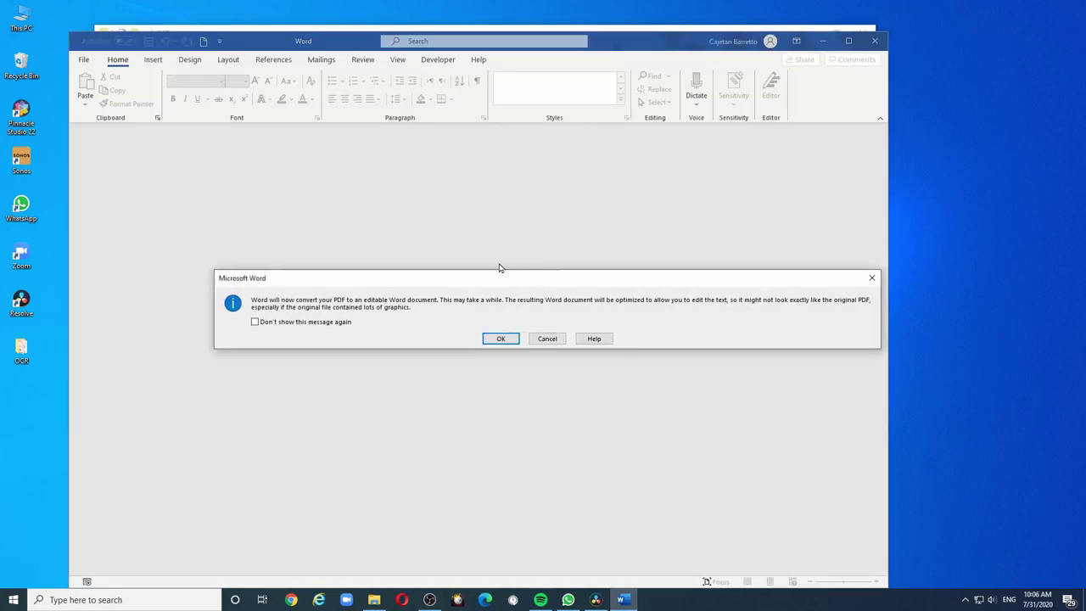
- Convert the certificate and colour its Sanitary Information heading red
{"action": "left_click", "coordinate": [501, 338]}
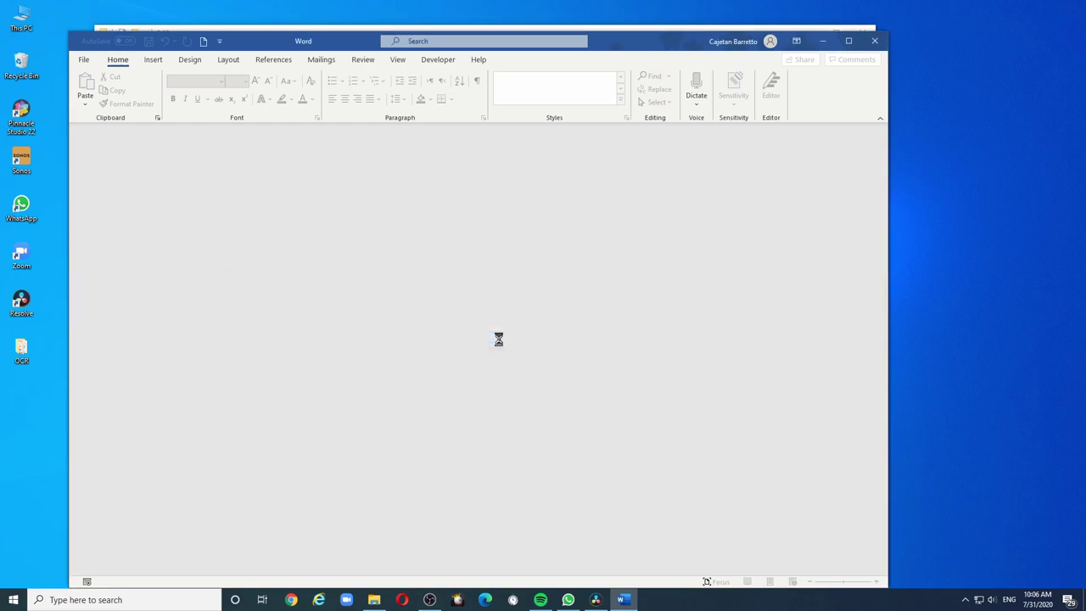
{"action": "scroll", "coordinate": [402, 272], "scroll_direction": "down", "scroll_amount": 3}
{"action": "scroll", "coordinate": [402, 272], "scroll_direction": "down", "scroll_amount": 5}
{"action": "scroll", "coordinate": [402, 272], "scroll_direction": "down", "scroll_amount": 2}
{"action": "left_click_drag", "start_coordinate": [419, 184], "coordinate": [533, 185]}
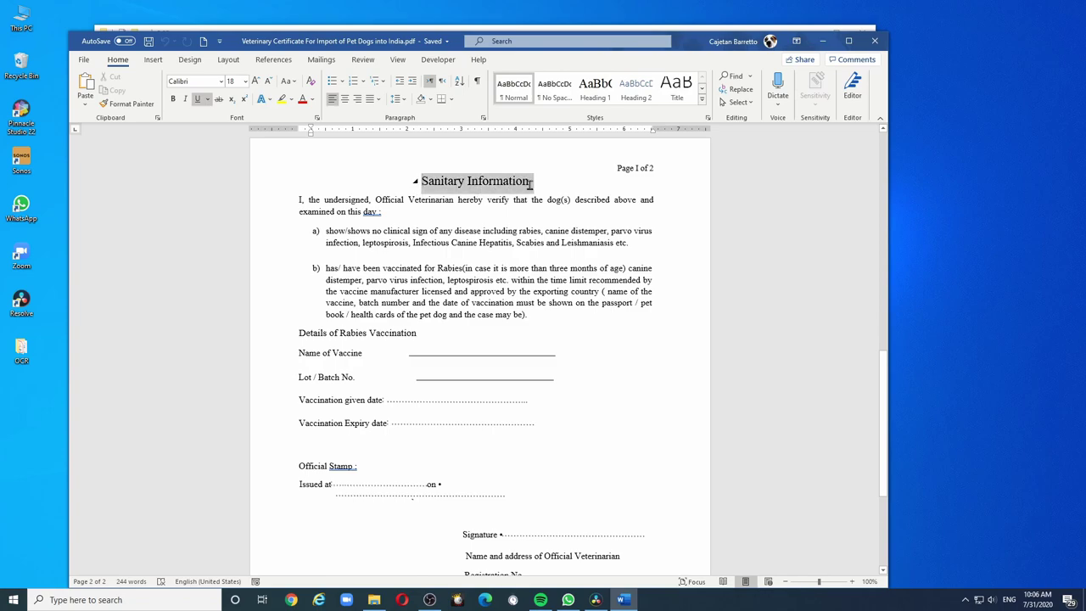
{"action": "left_click", "coordinate": [302, 98]}
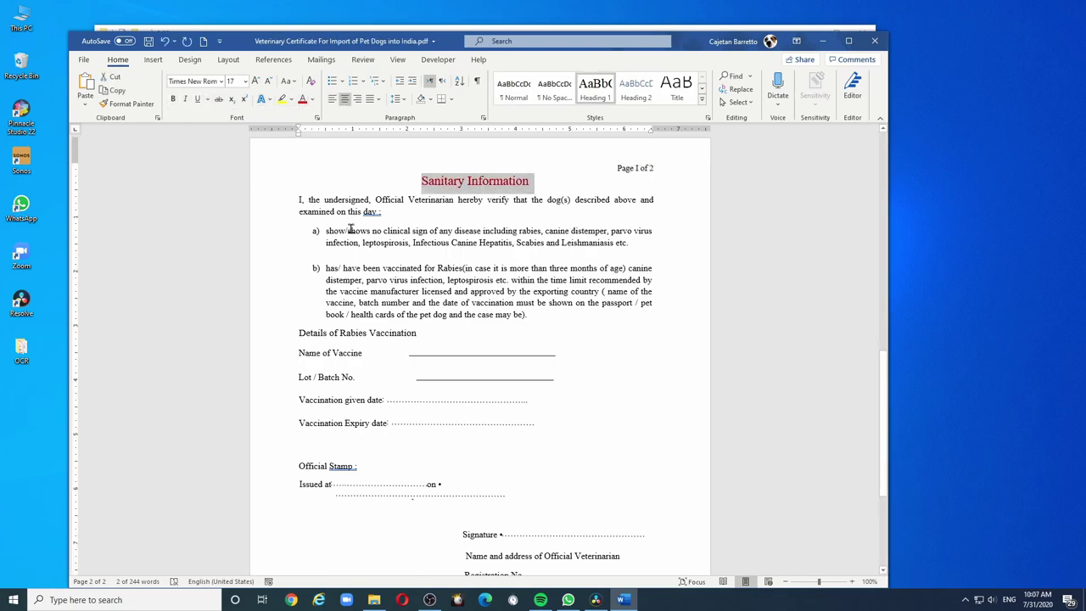
- Save the certificate as a .docx in the OCR folder
{"action": "left_click_drag", "start_coordinate": [325, 230], "coordinate": [492, 244]}
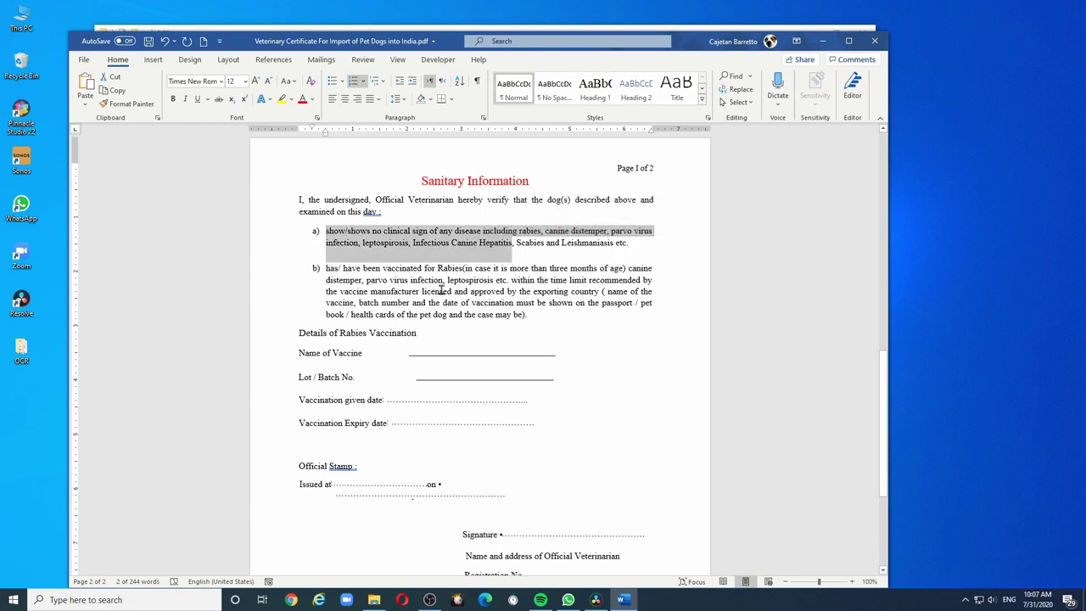
{"action": "key", "text": "F12"}
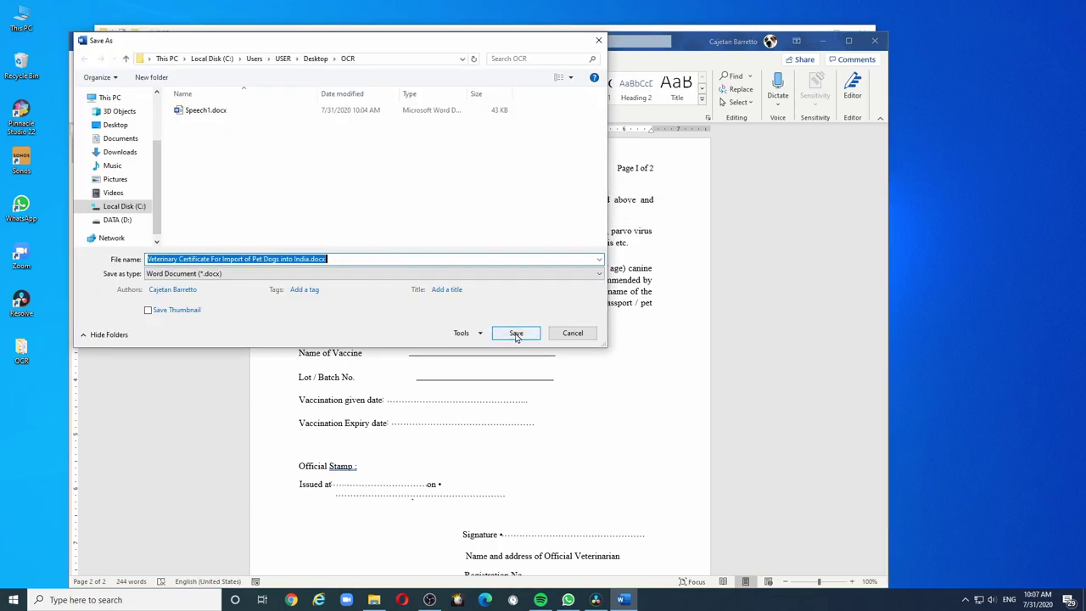
{"action": "left_click", "coordinate": [516, 334]}
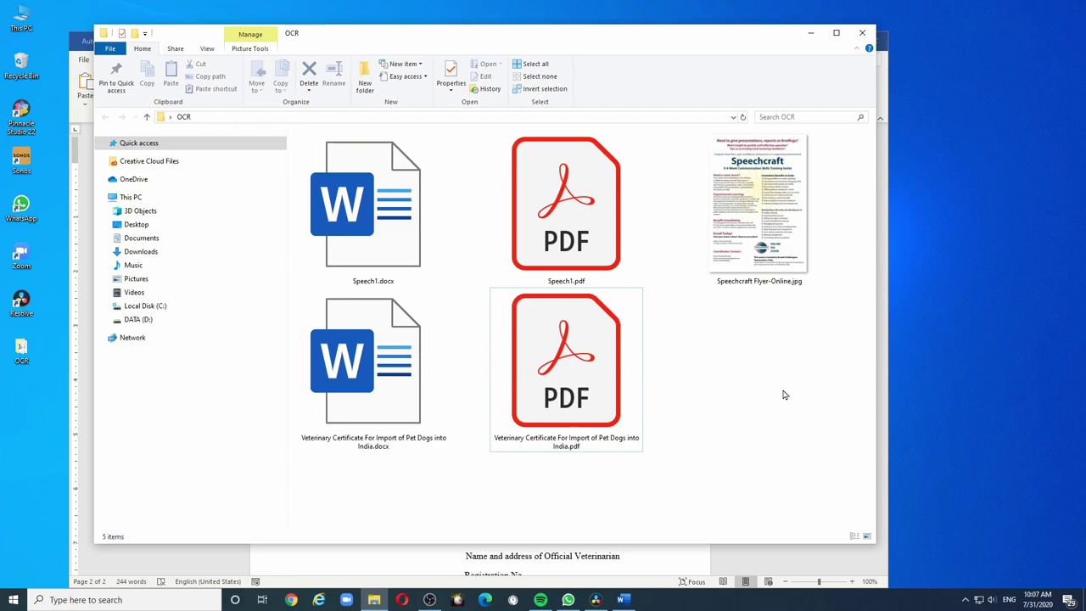
{"action": "left_click", "coordinate": [582, 370]}
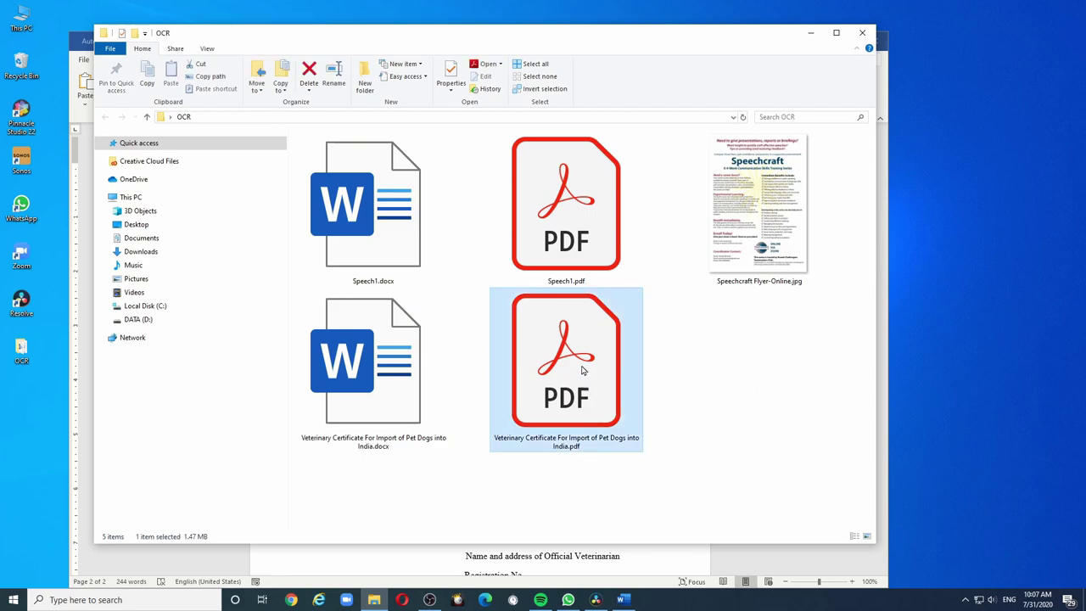
{"action": "left_click", "coordinate": [358, 365]}
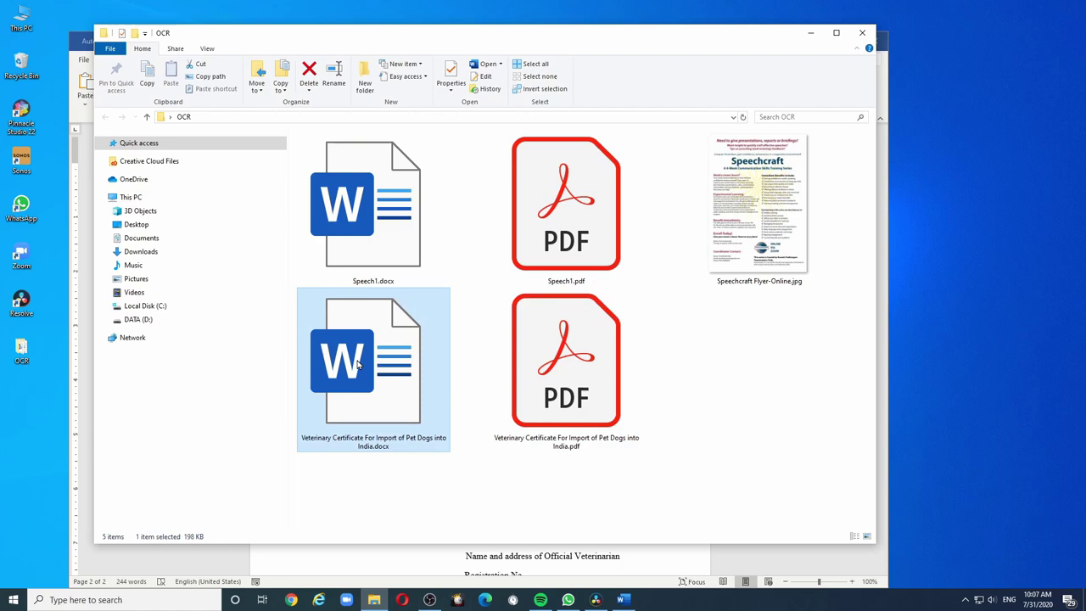